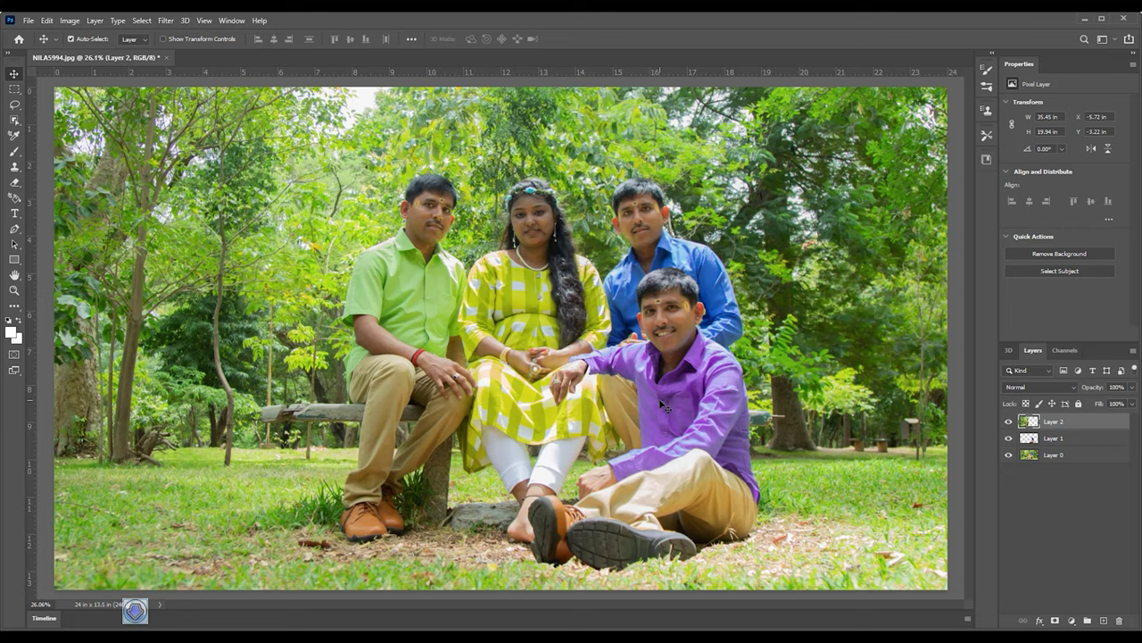
- Compare Layers 0, 1 and 2 by toggling their visibility, then merge all three into one layer
scroll(613, 335, up, 1)
scroll(614, 348, up, 1)
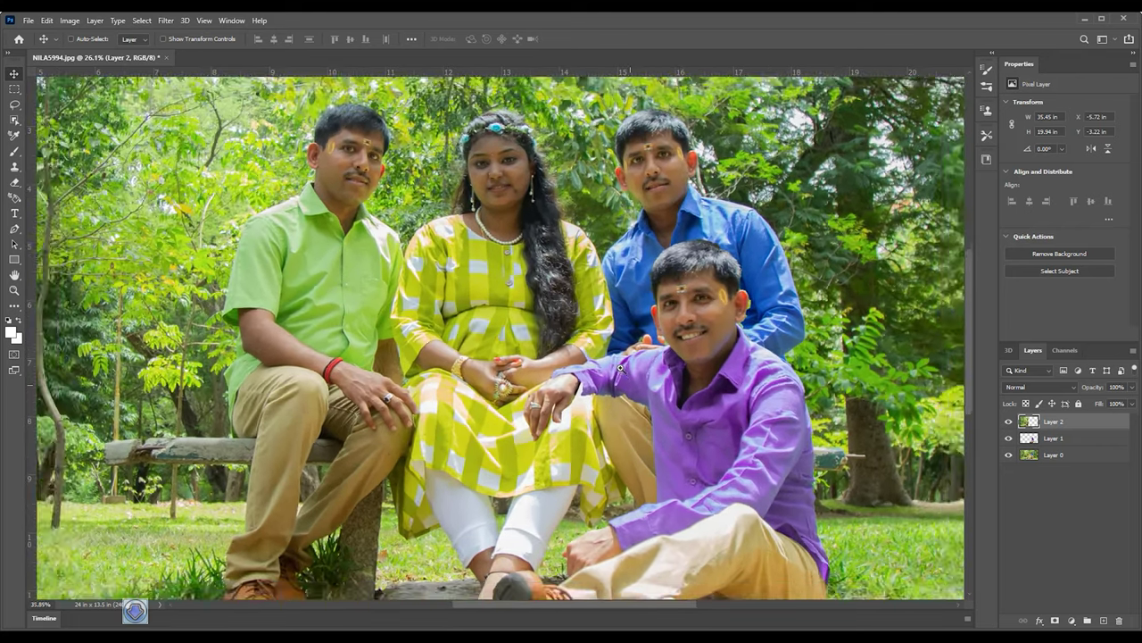
scroll(614, 359, up, 1)
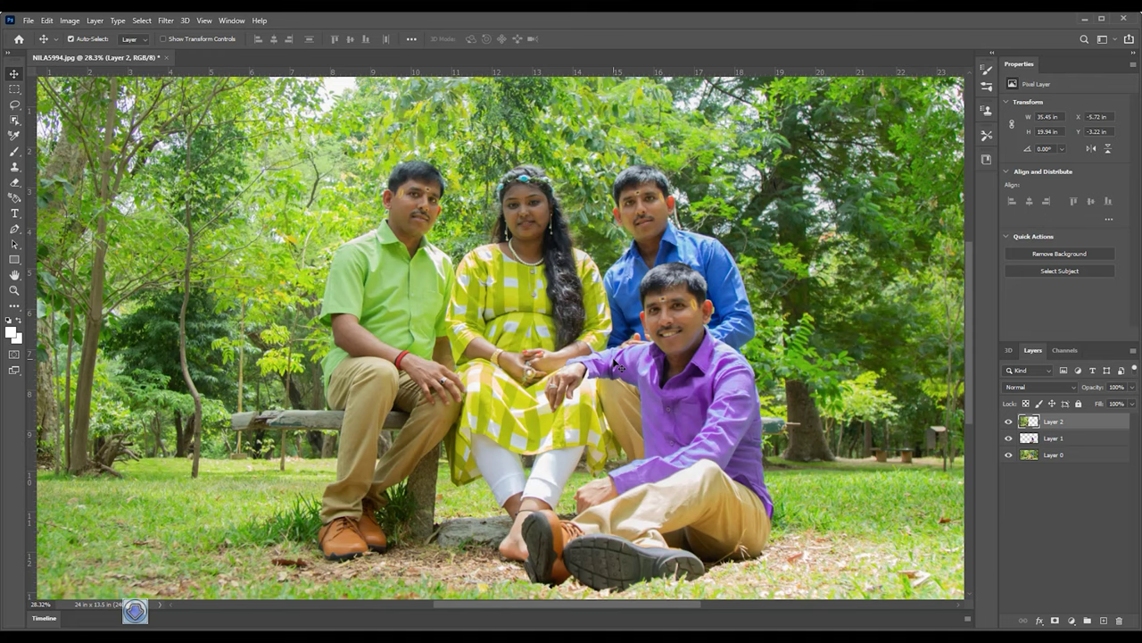
click(1009, 421)
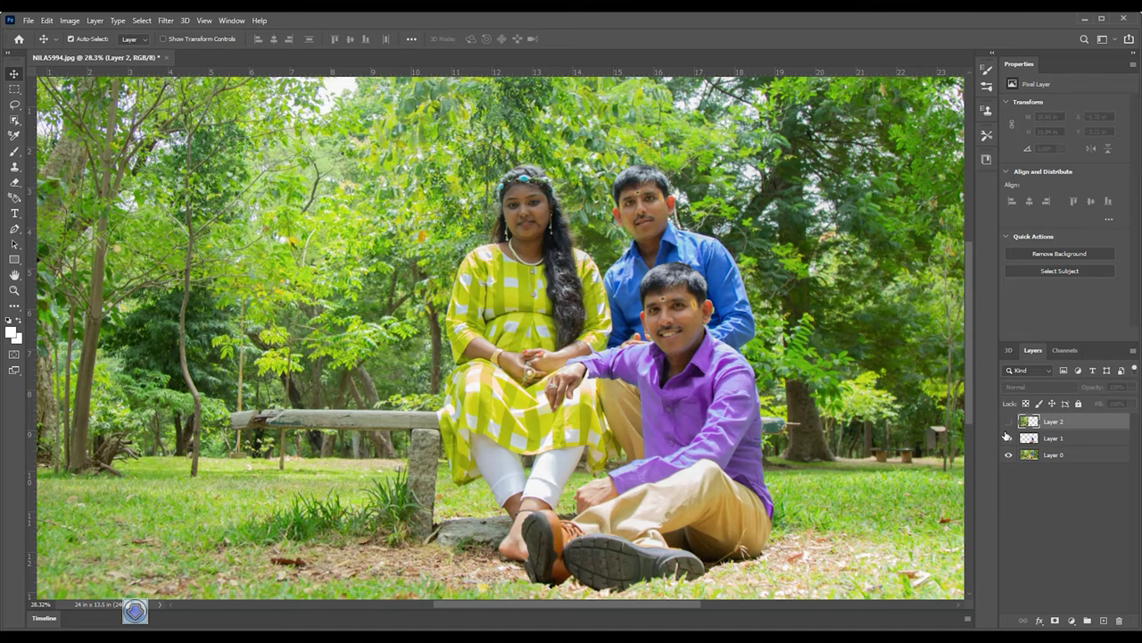
click(1009, 439)
click(1010, 438)
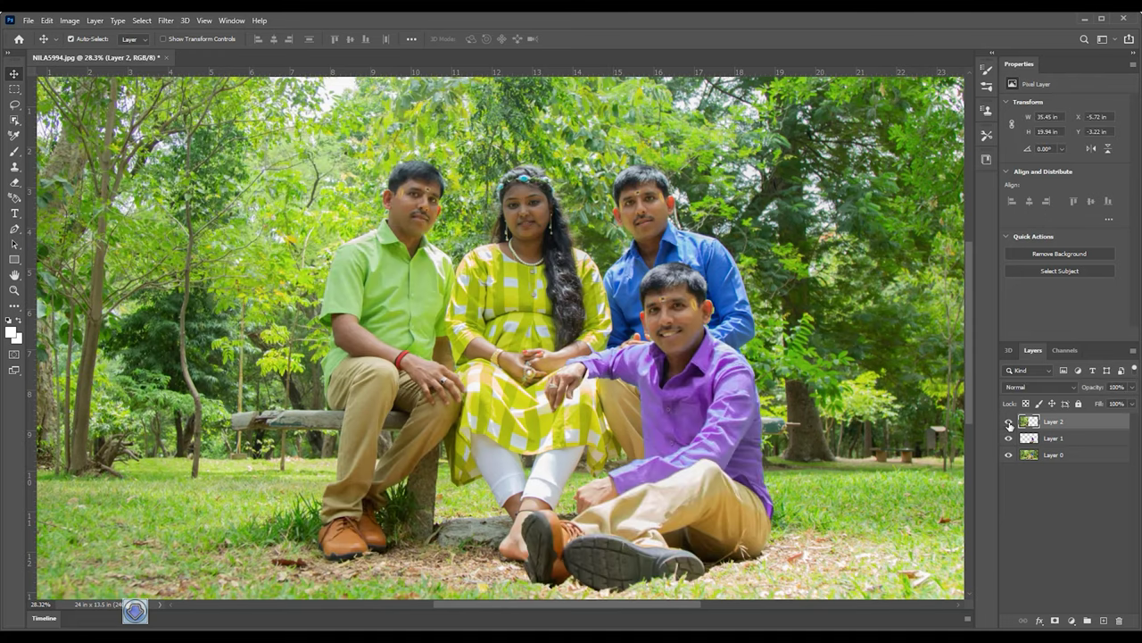
click(1010, 438)
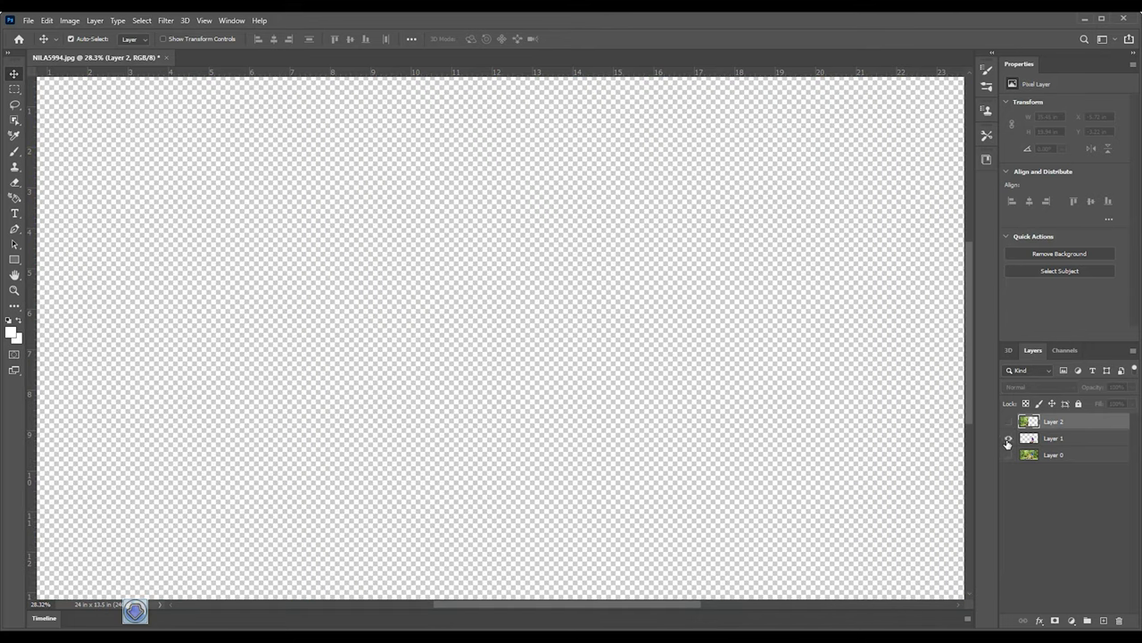
click(1009, 438)
click(1009, 421)
click(1009, 455)
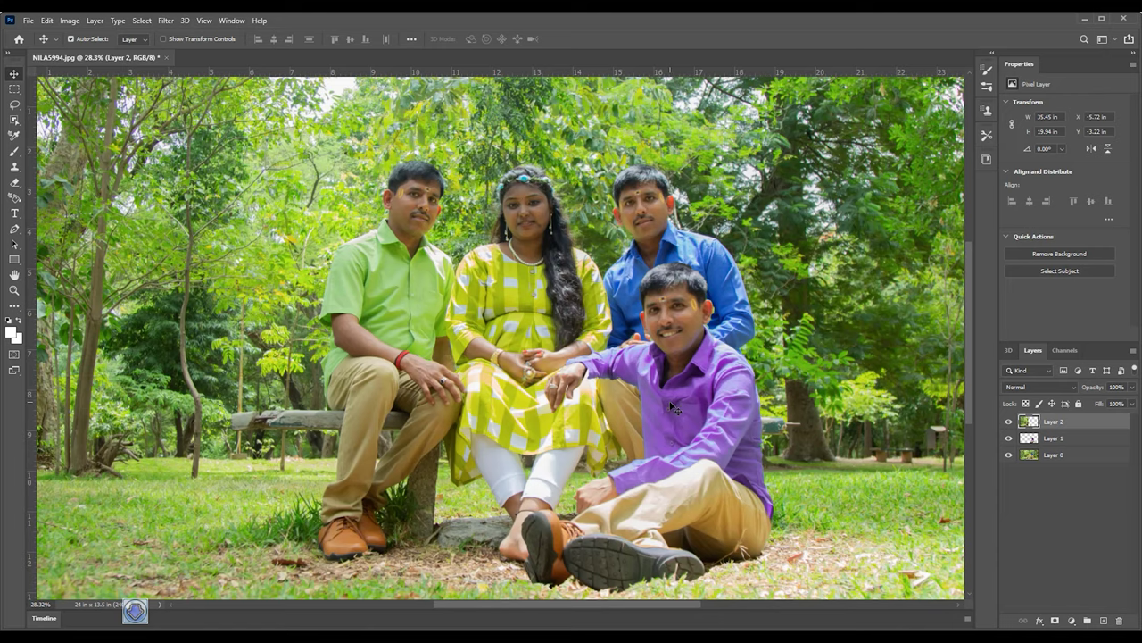
key(ctrl+shift+e)
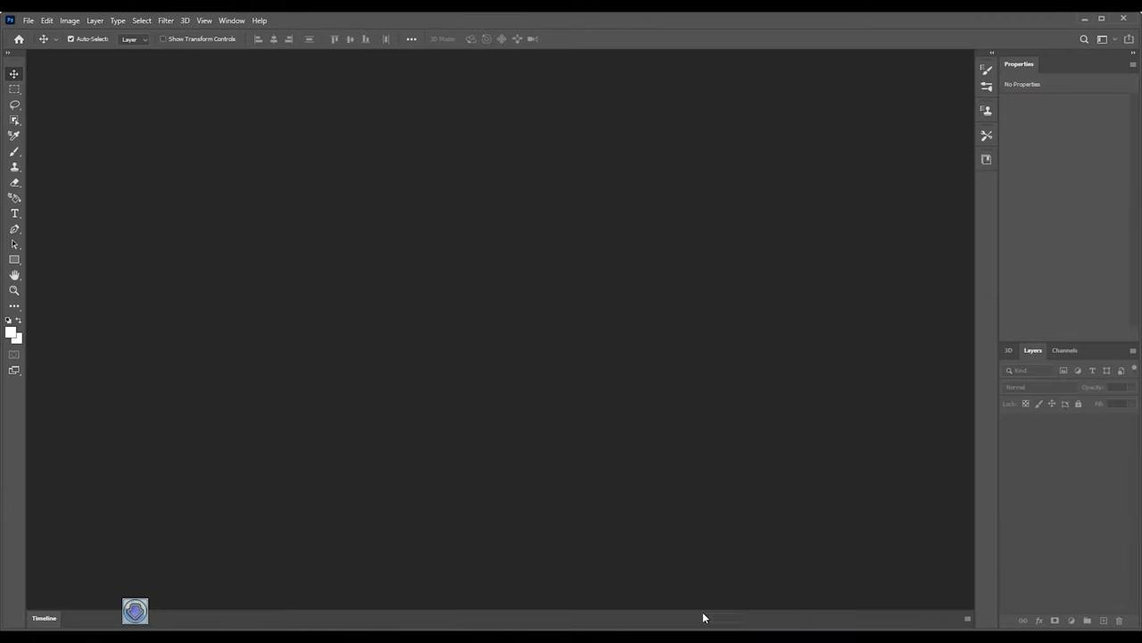
- Open the source photo NILA5993.jpg in ACDSee Quick View
double_click(299, 193)
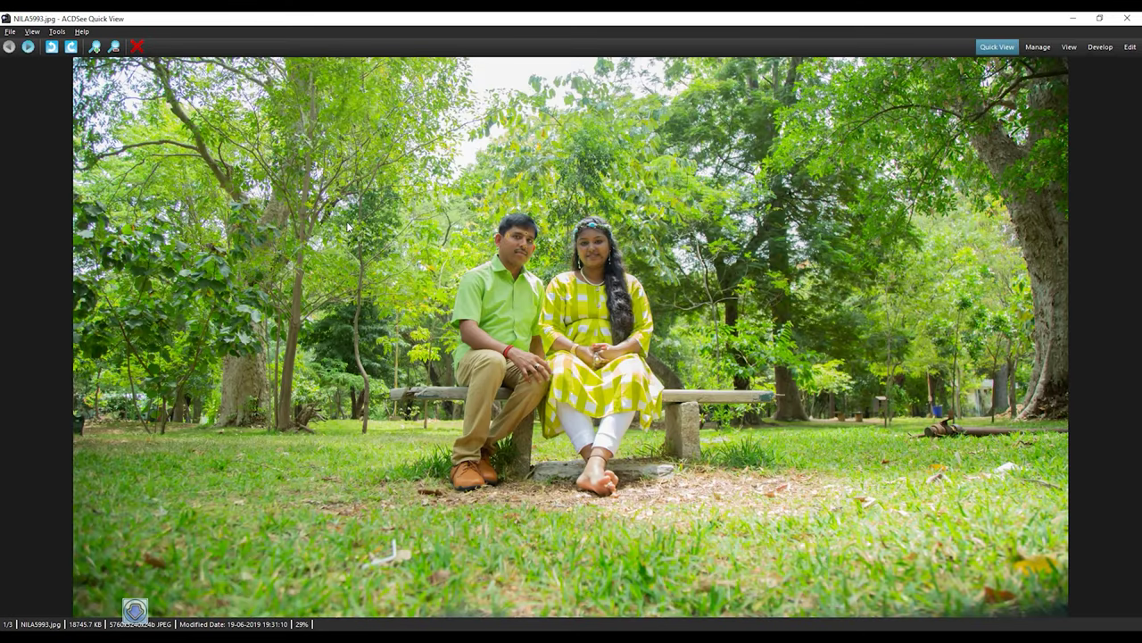
- Preview NILA5994 and NILA5997 in Quick View, then close the viewer
key(Right)
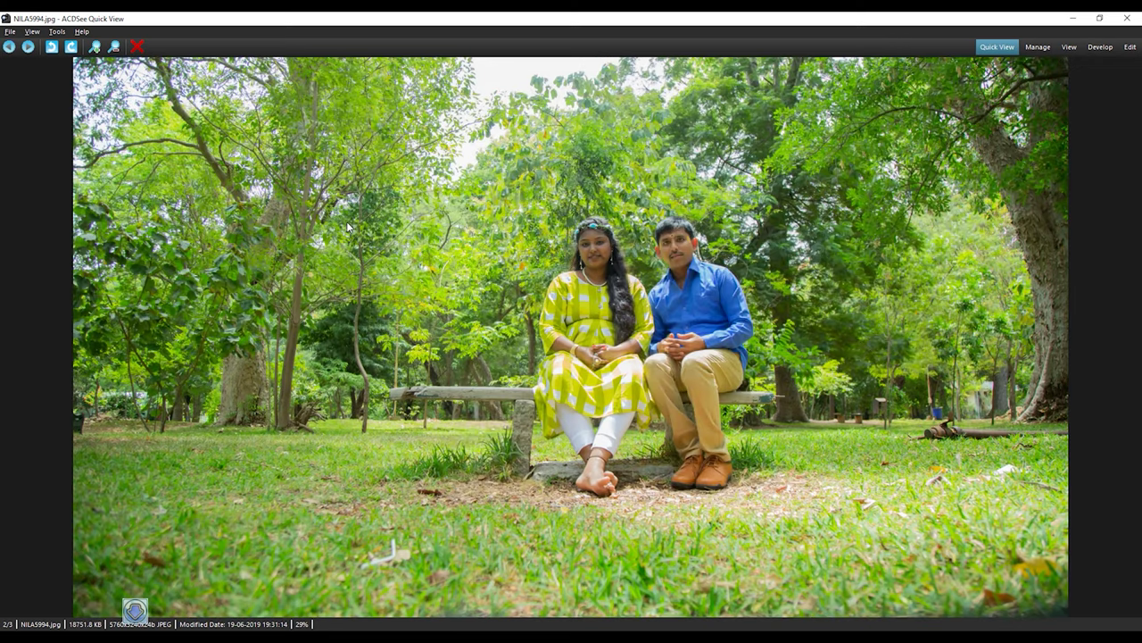
key(Left)
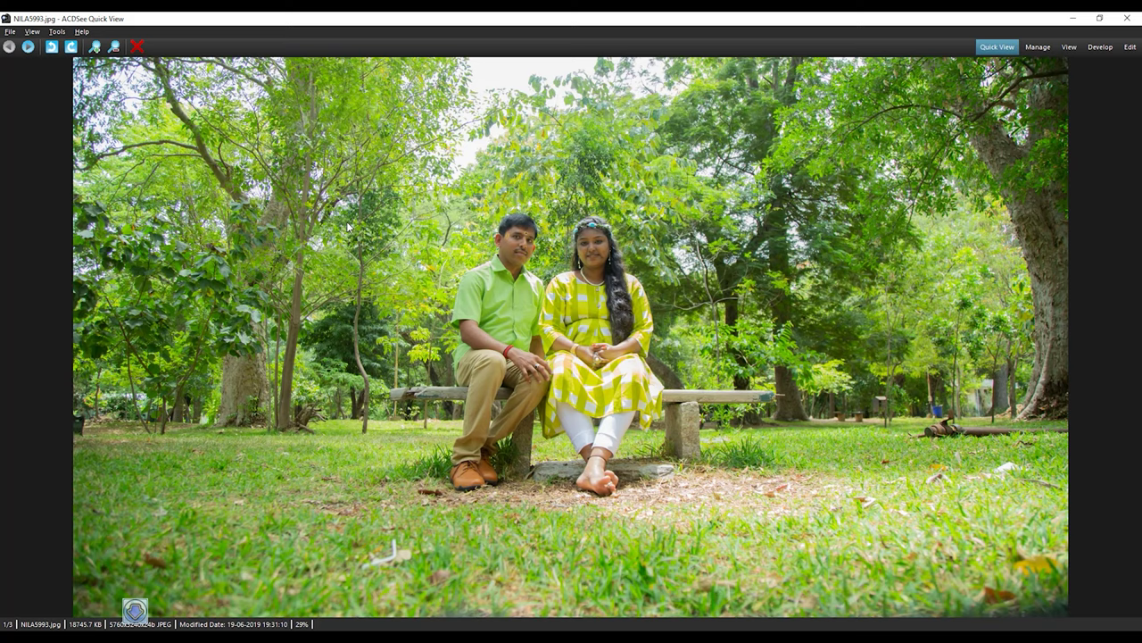
key(Right)
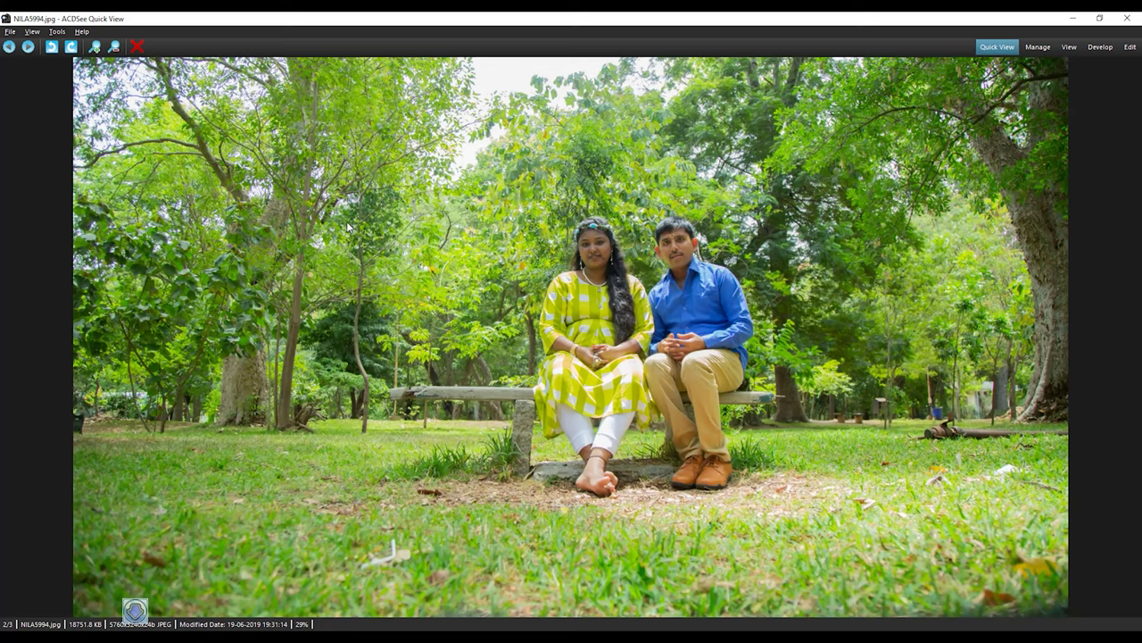
key(Right)
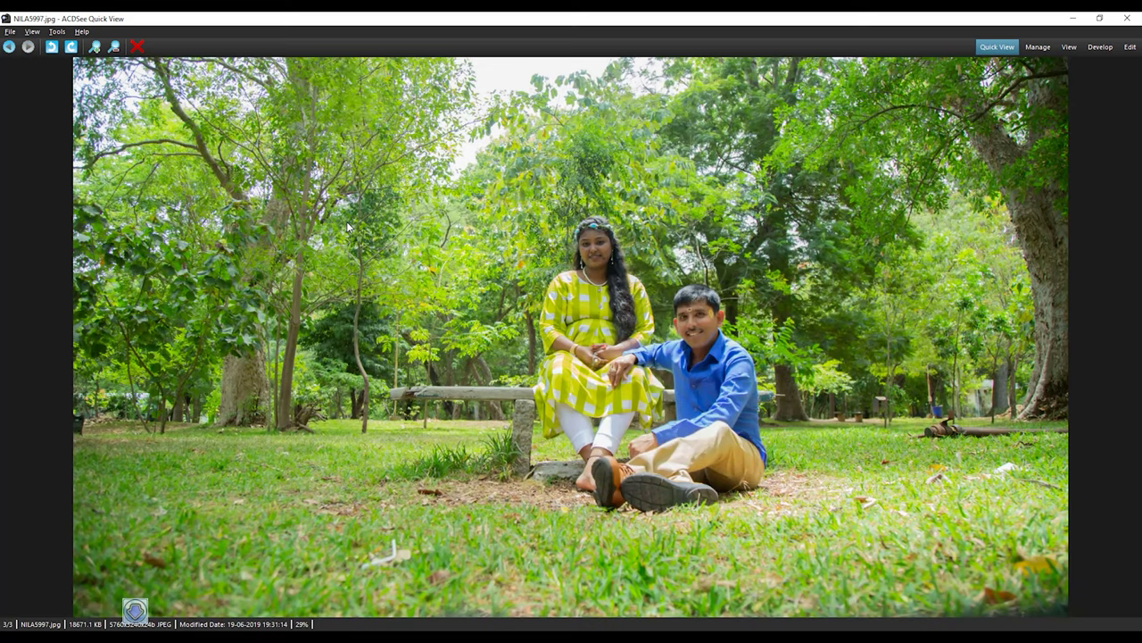
key(Escape)
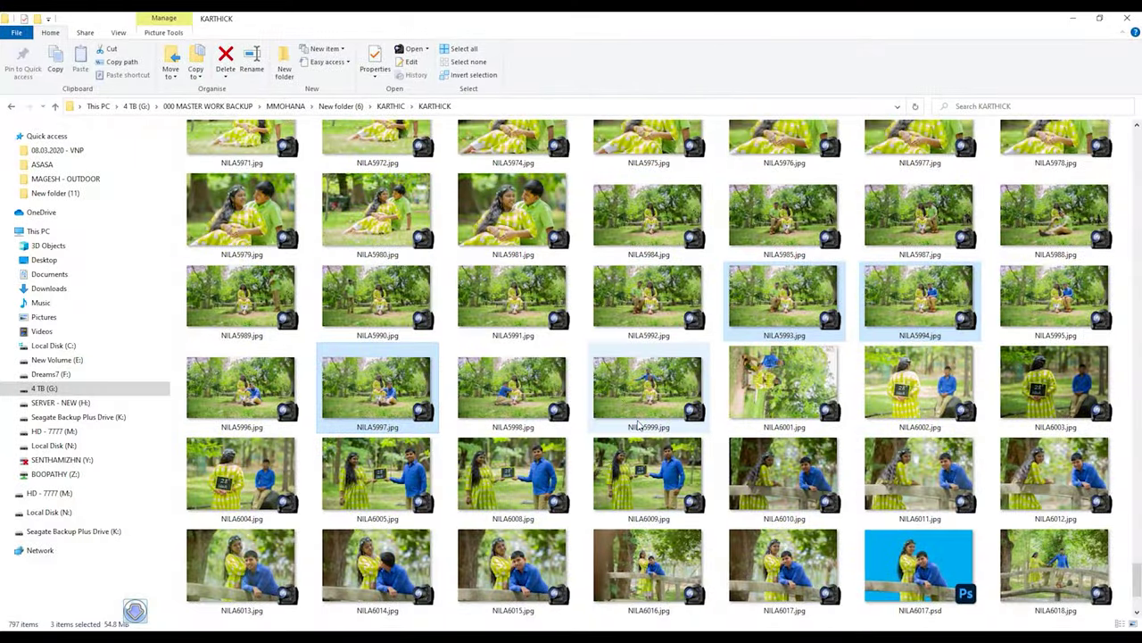
- Preview the folder's photos from NILA5984 onward in the viewer, then close it
click(674, 231)
double_click(674, 231)
key(Right)
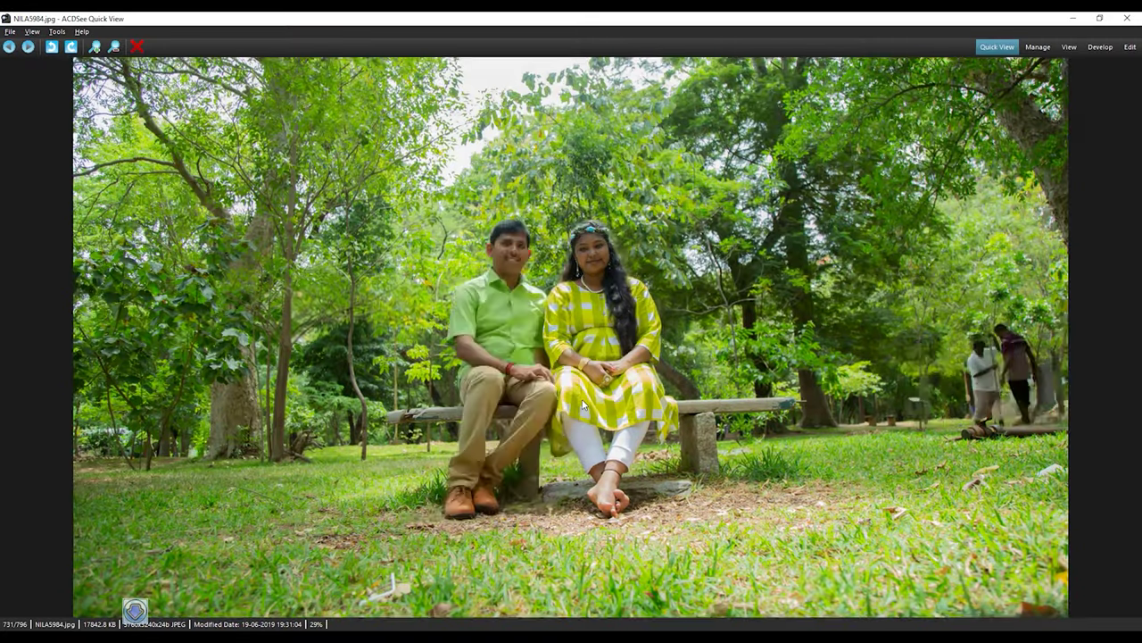
key(Right)
key(Right)
key(Right)
key(Right)
key(Right)
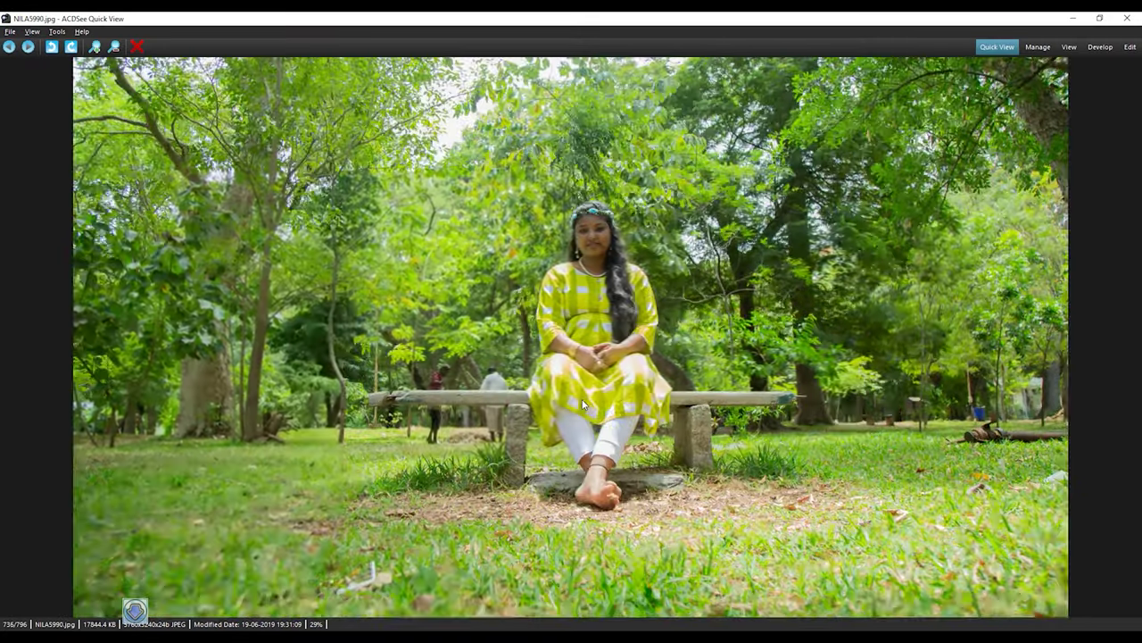
key(Right)
key(Escape)
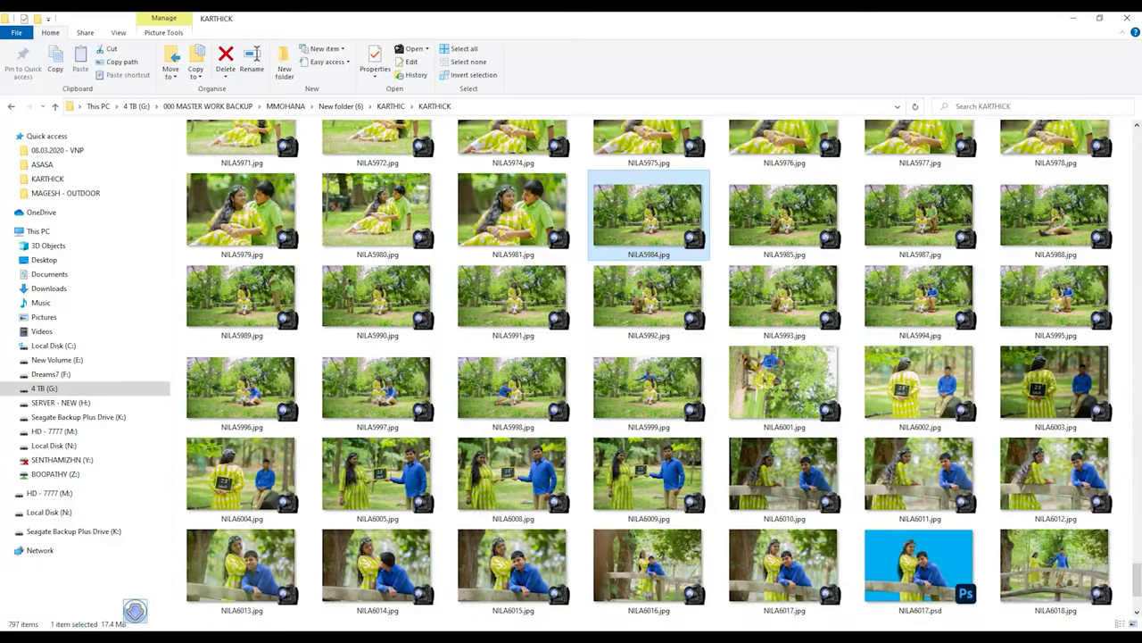
- Select NILA5993, NILA5994 and NILA5997 and drag them into Photoshop
click(693, 443)
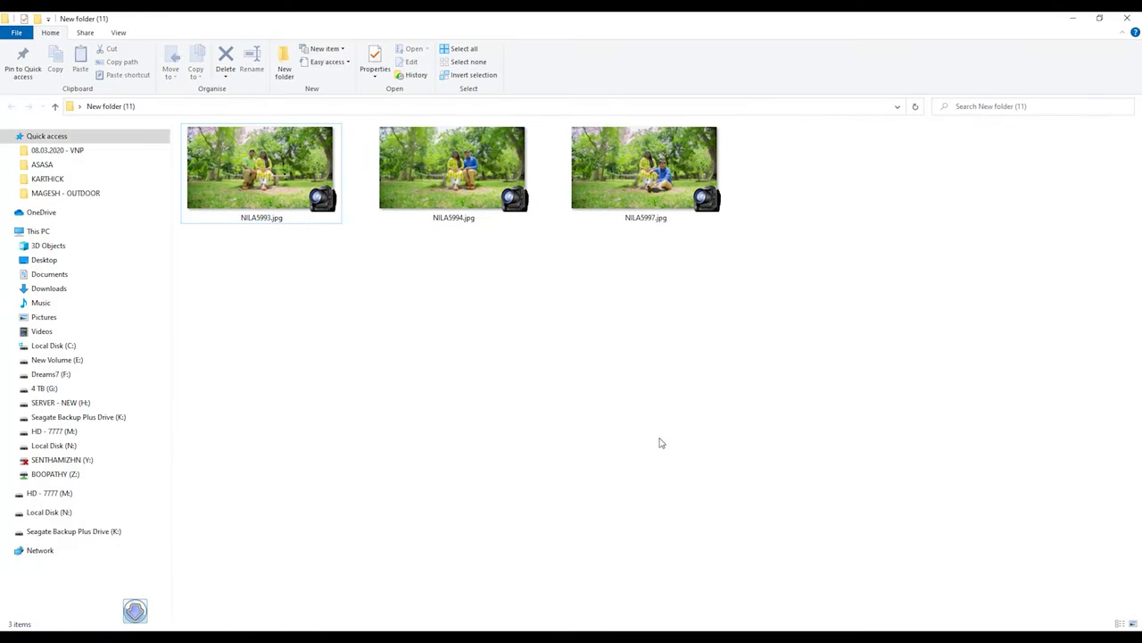
drag(893, 358, 320, 130)
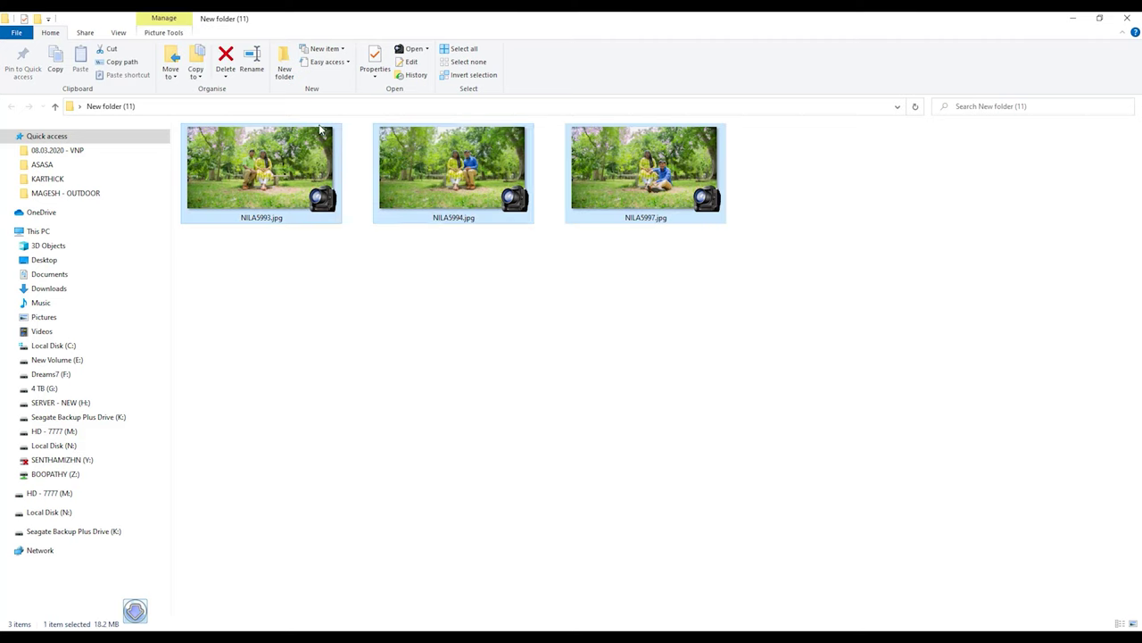
mouse_move(392, 208)
mouse_down()
mouse_move(344, 492)
mouse_move(197, 614)
mouse_move(407, 361)
mouse_up()
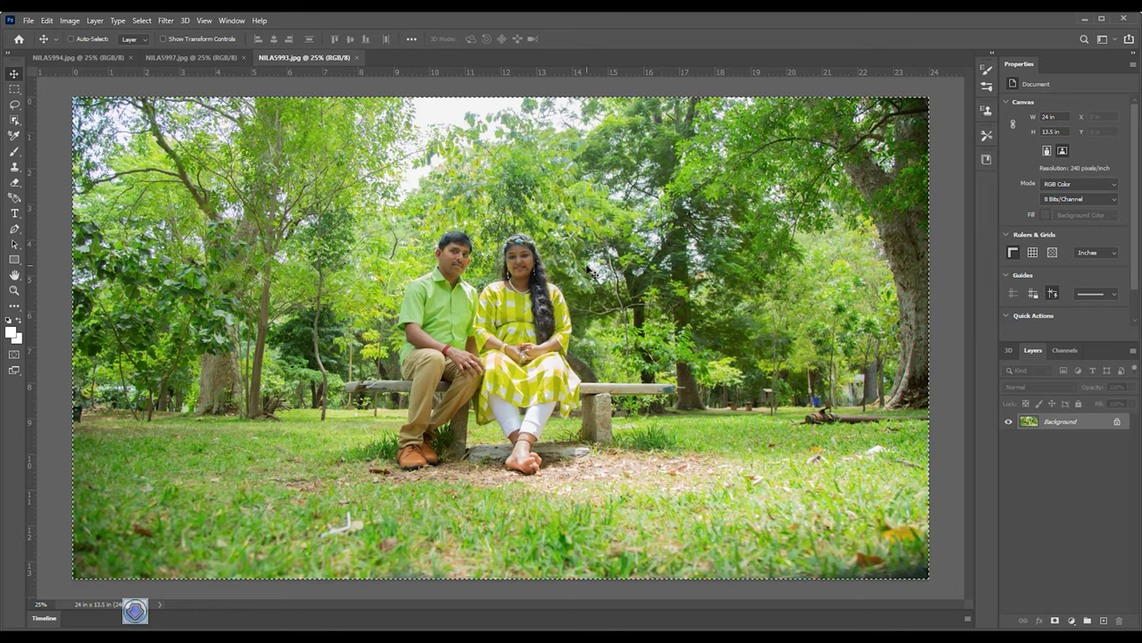
- Select and cut all of NILA5993, then close it without saving
key(alt+BackSpace)
key(ctrl+w)
click(569, 248)
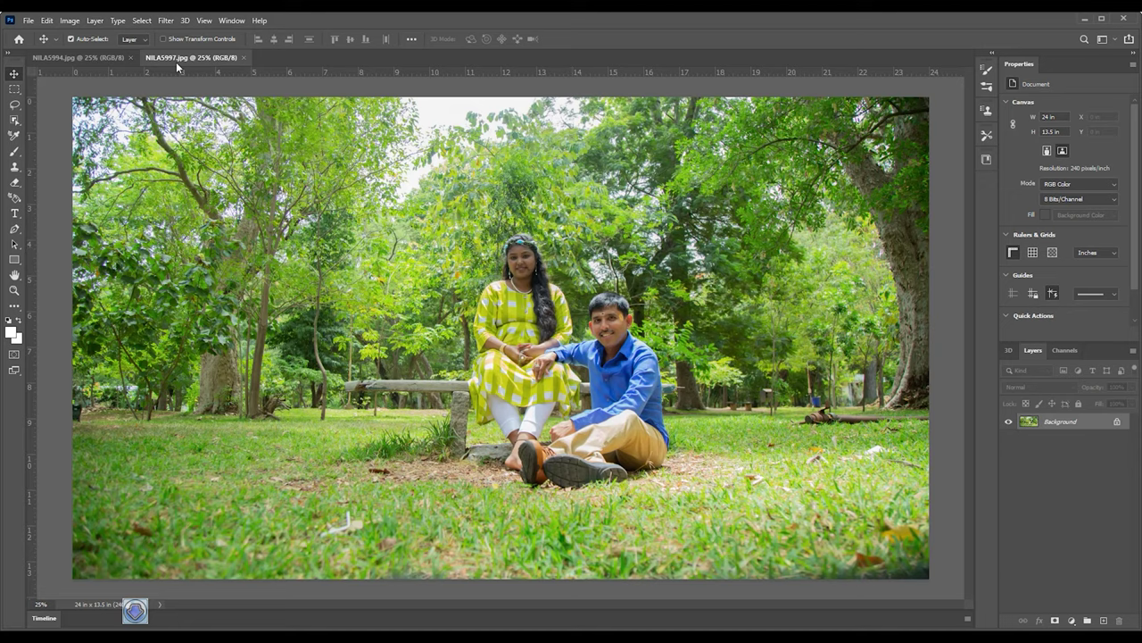
- Paste the photo into NILA5994 as Layer 1 and toggle it to compare with the Background
click(107, 59)
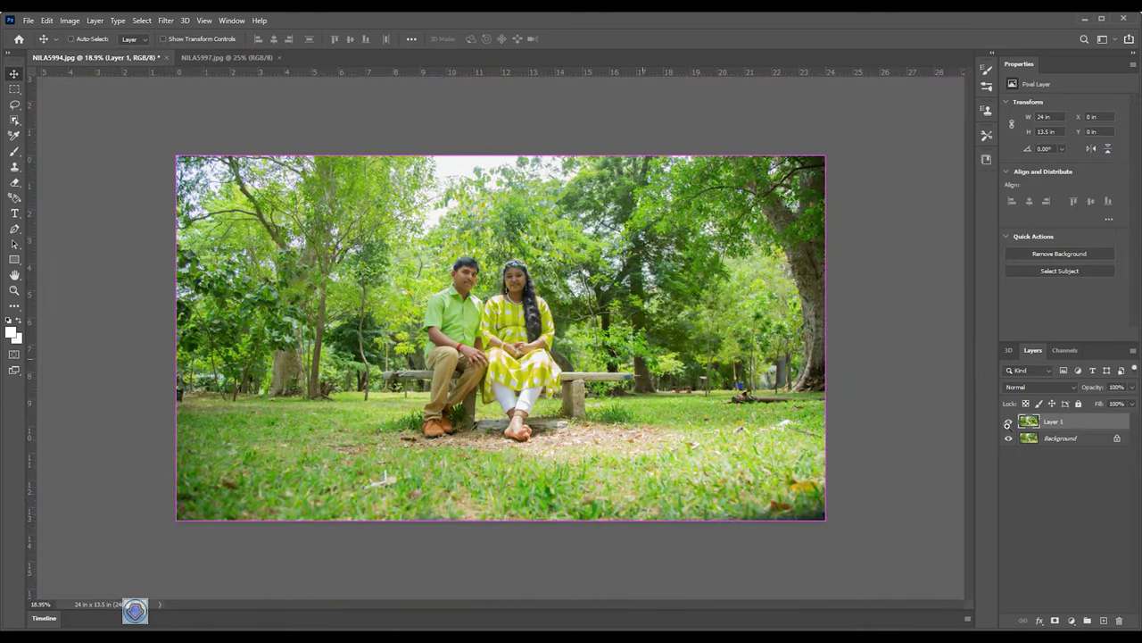
click(1008, 421)
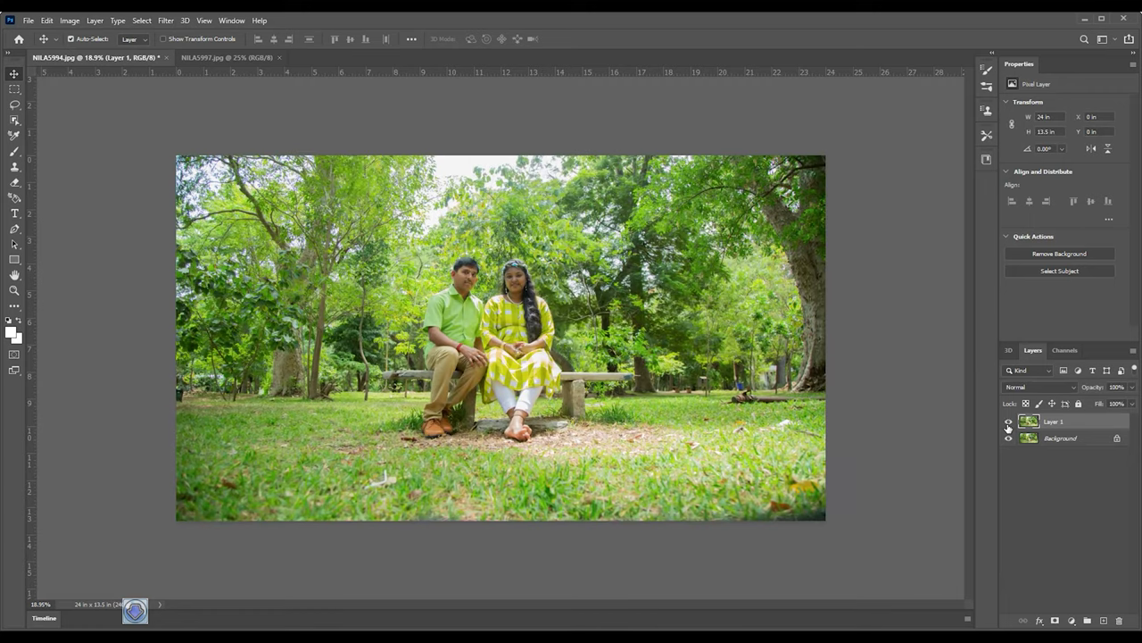
click(527, 404)
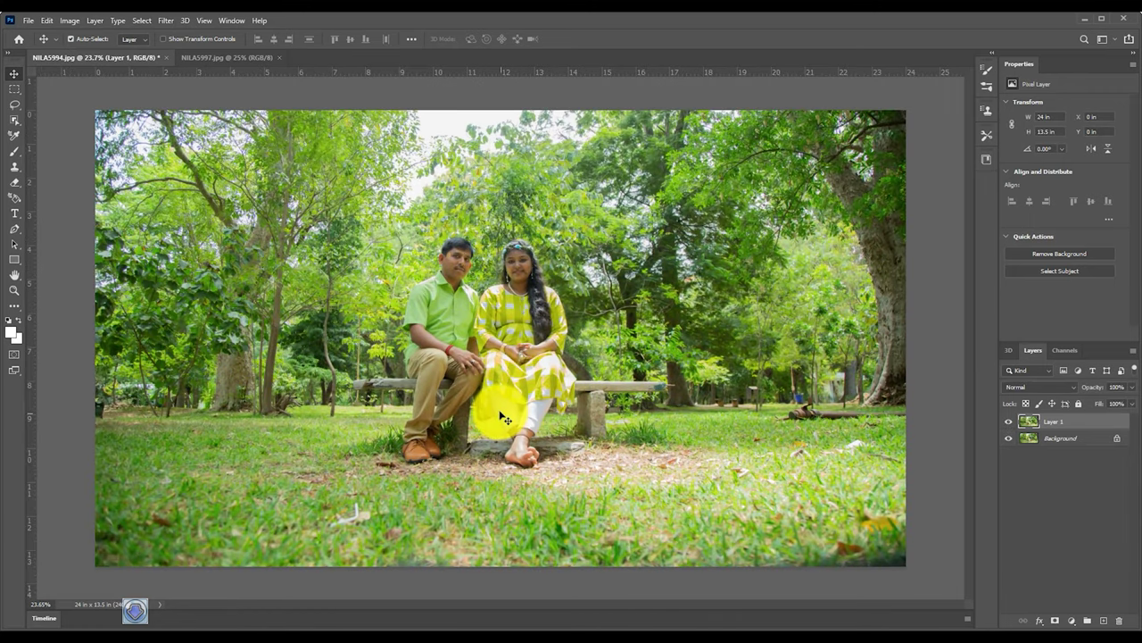
click(1009, 421)
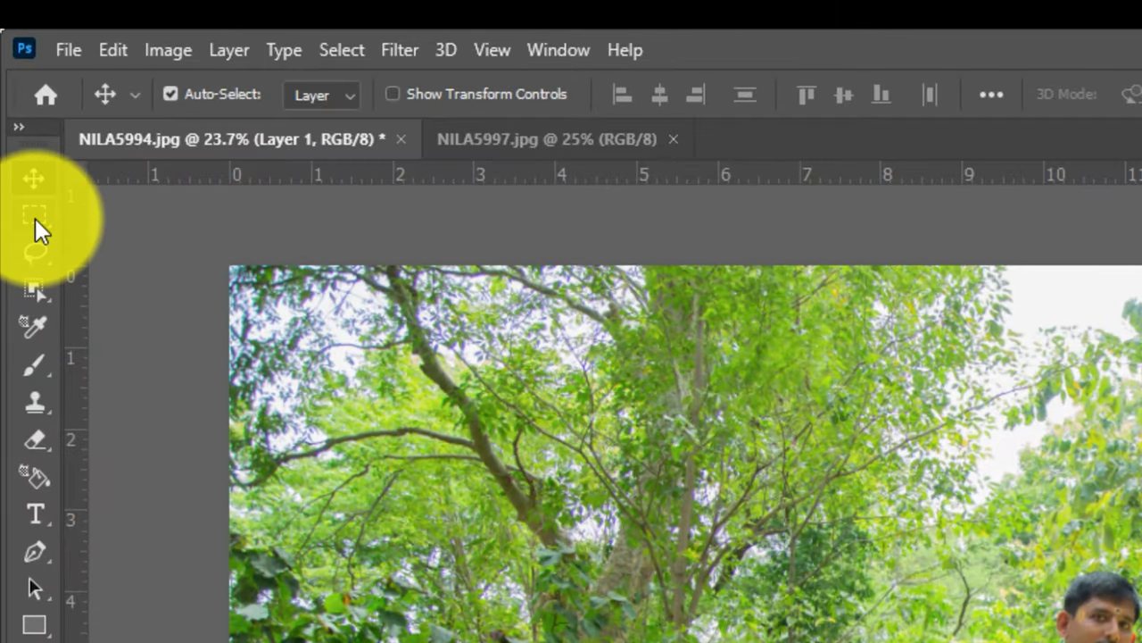
- Select the couple's left part of Layer 1, invert, and delete the right portion
click(35, 219)
drag(178, 242, 956, 638)
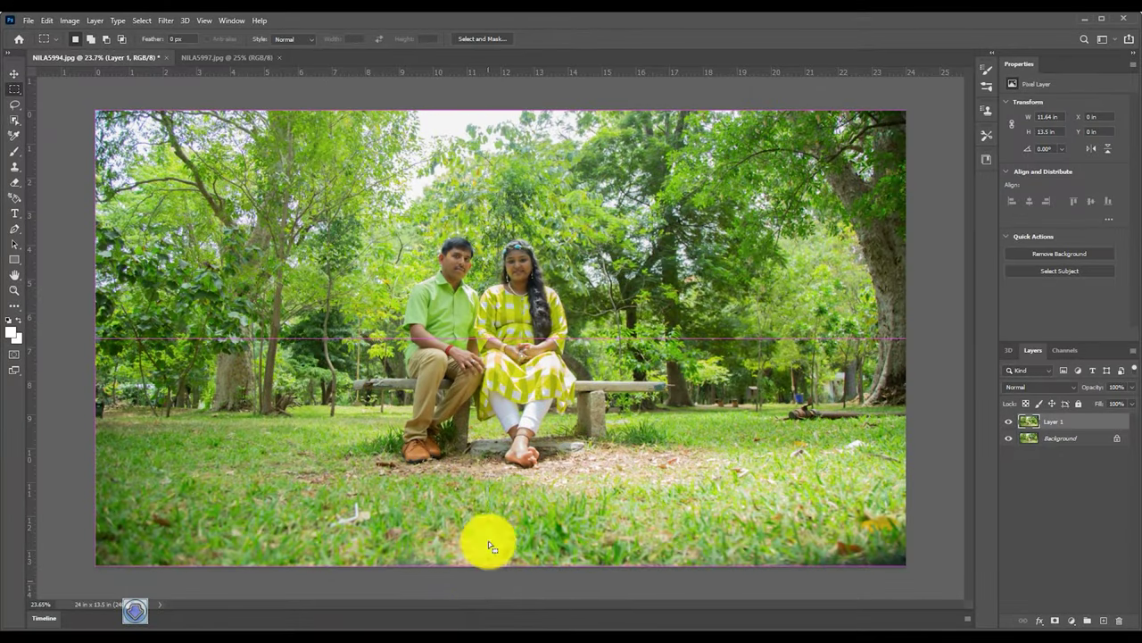
scroll(512, 497, up, 3)
scroll(511, 497, down, 2)
scroll(515, 523, down, 2)
scroll(494, 473, down, 1)
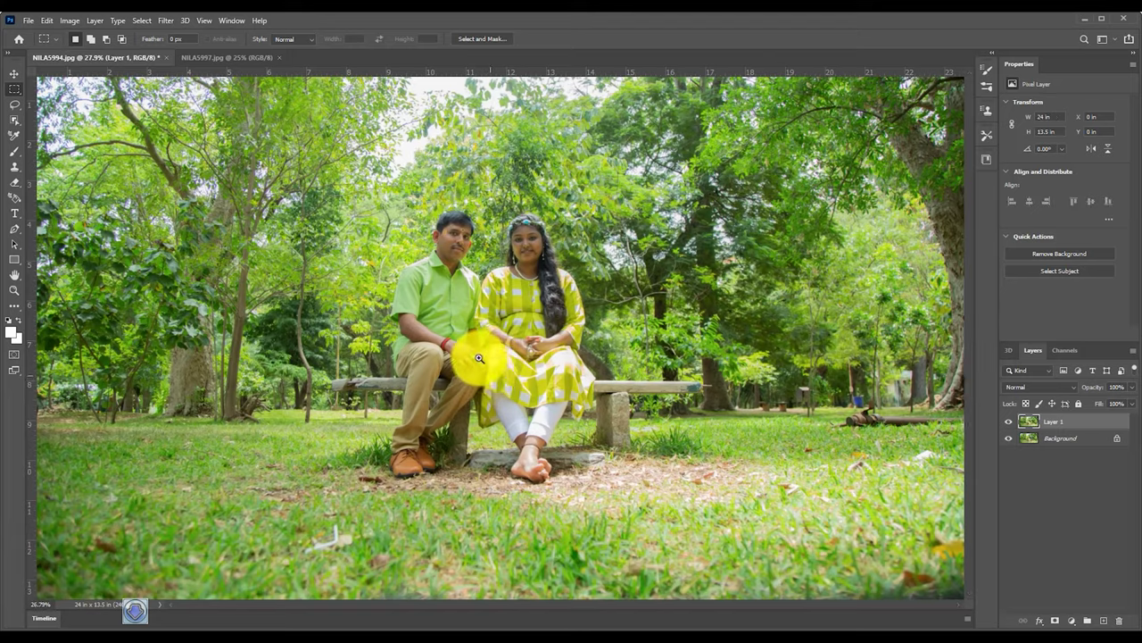
scroll(488, 348, down, 1)
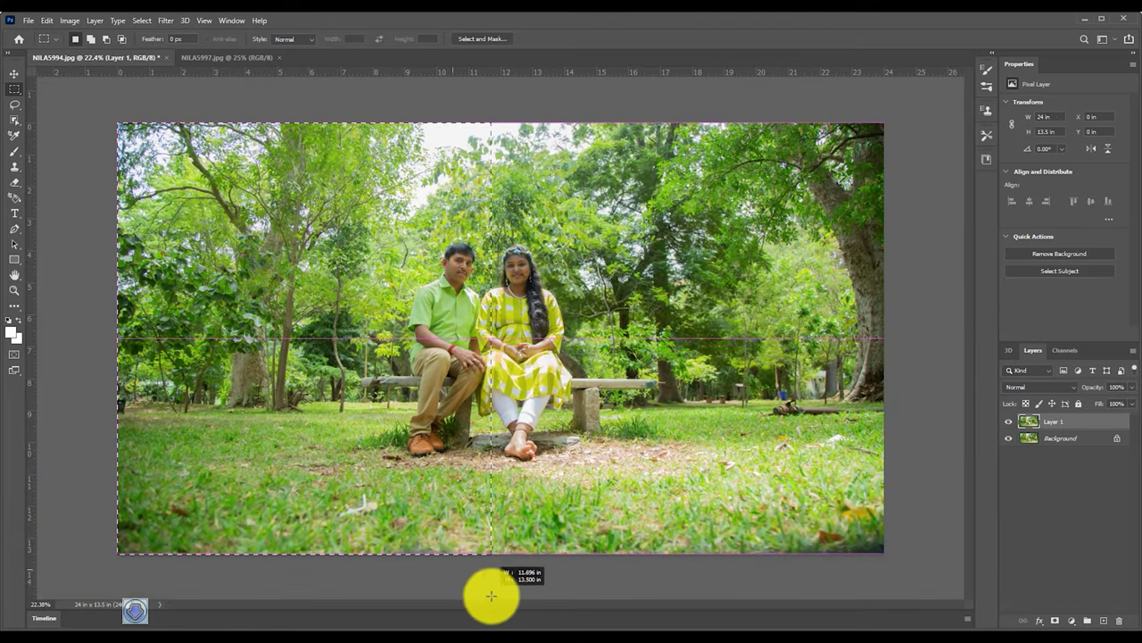
drag(491, 595, 117, 122)
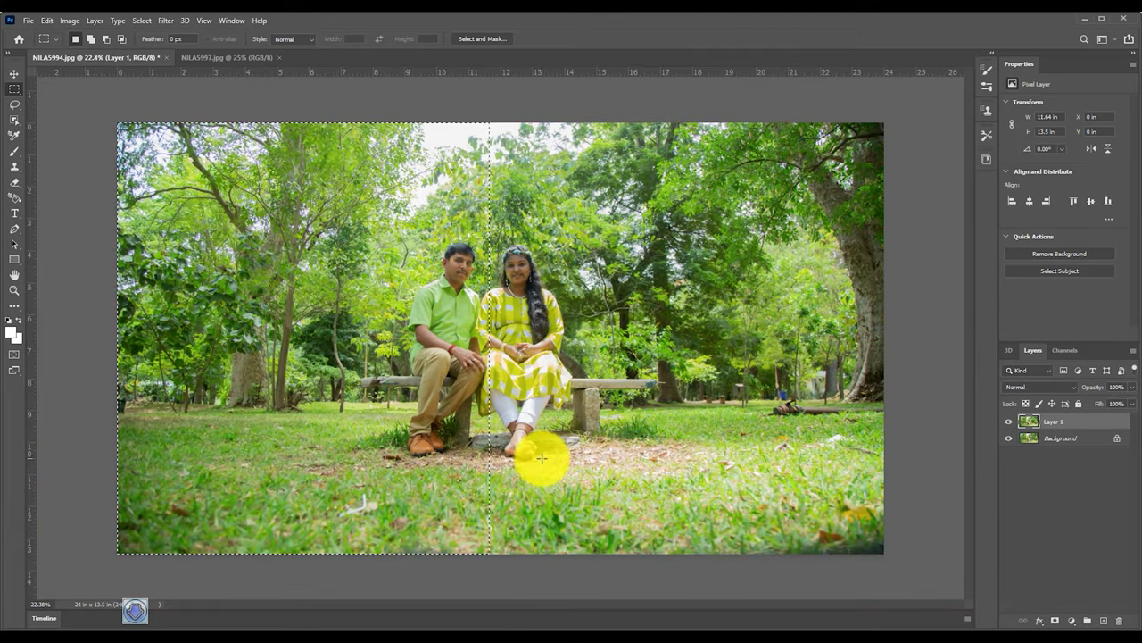
key(ctrl+shift+i)
key(Delete)
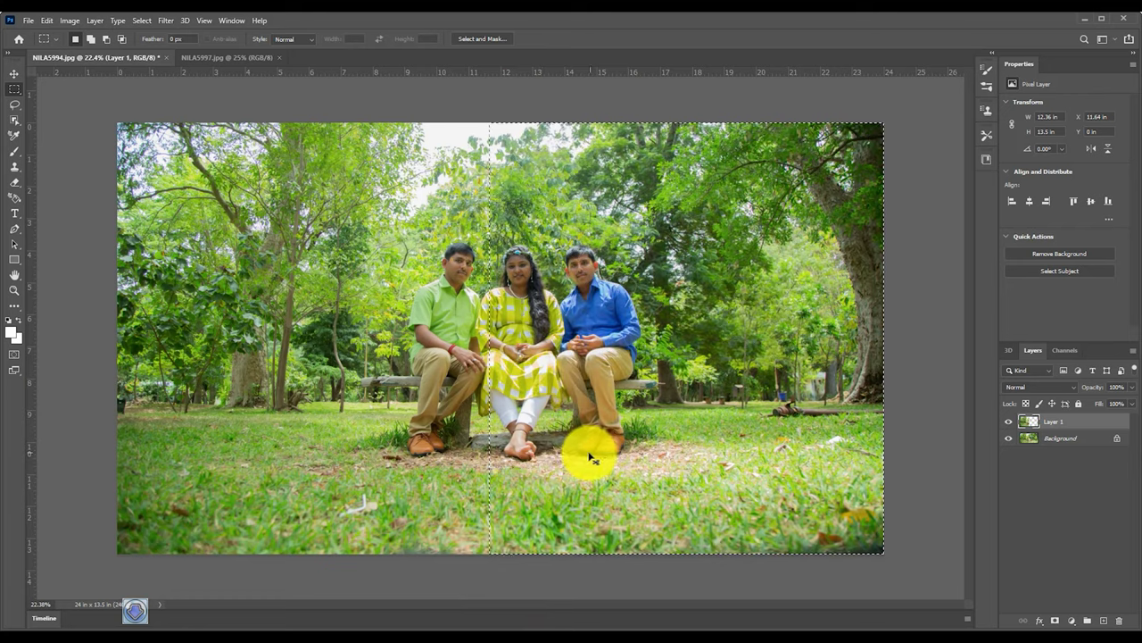
- Zoom into the seam and set the Eraser brush size to 90
mouse_move(503, 367)
mouse_down()
mouse_move(559, 554)
mouse_move(561, 500)
mouse_up()
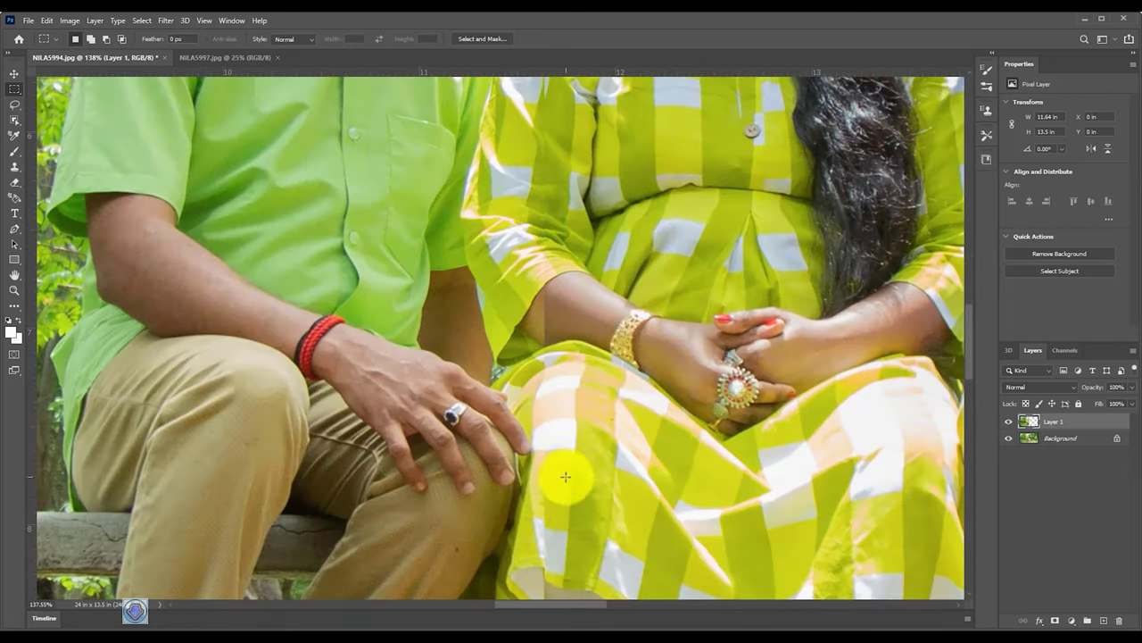
key(e)
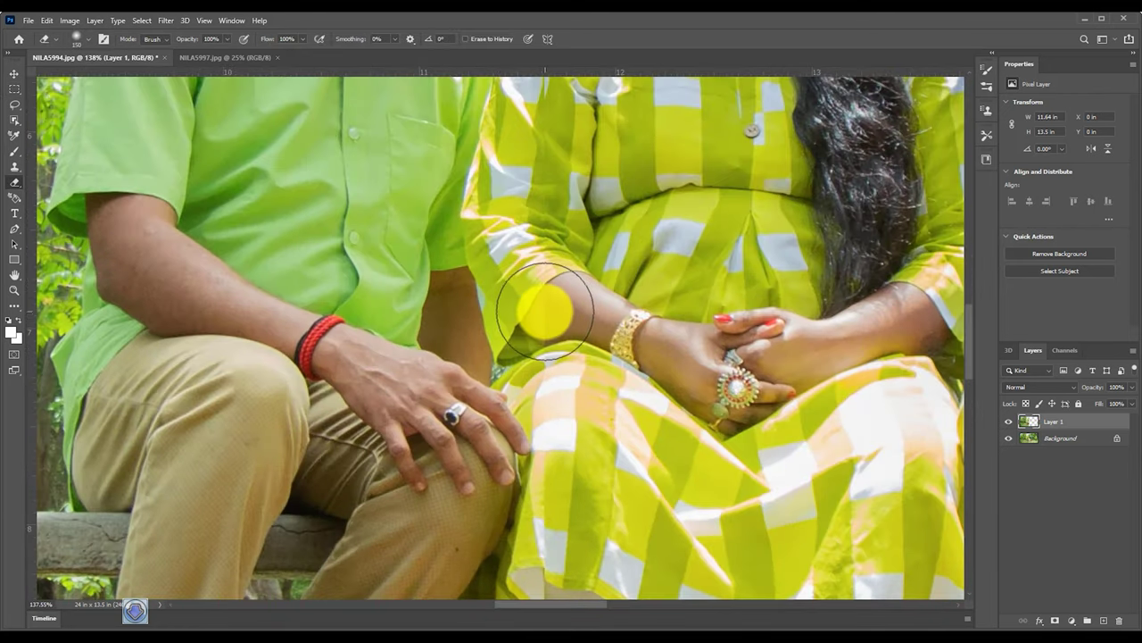
key(bracketleft)
key(bracketleft)
key(bracketleft)
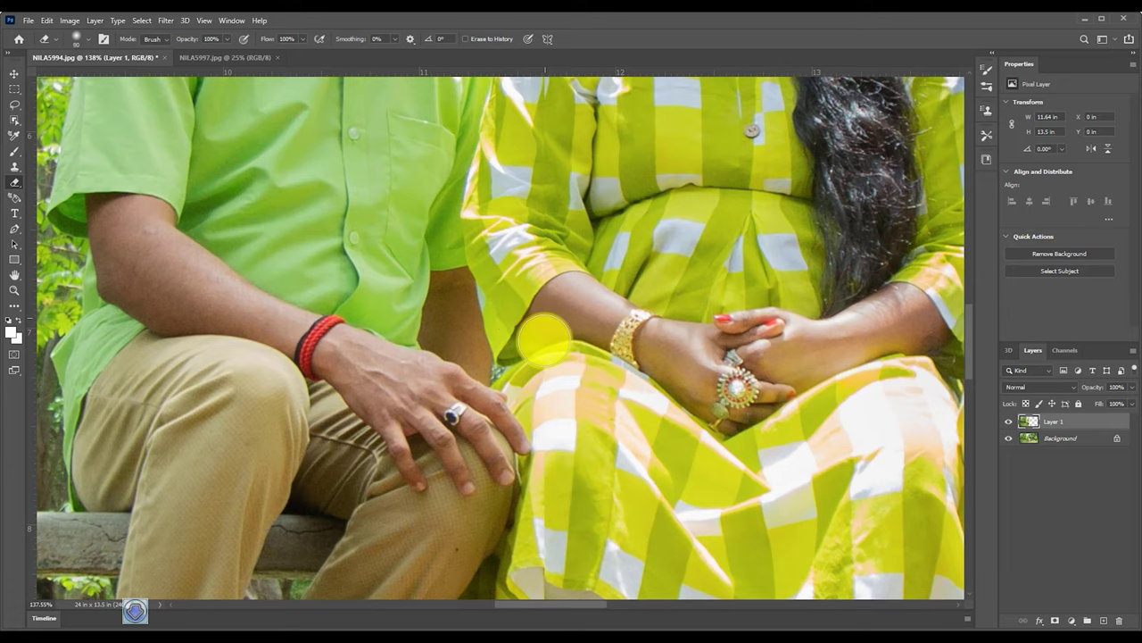
mouse_move(581, 383)
mouse_down()
mouse_move(505, 245)
mouse_move(579, 390)
mouse_move(553, 362)
mouse_move(563, 374)
mouse_up()
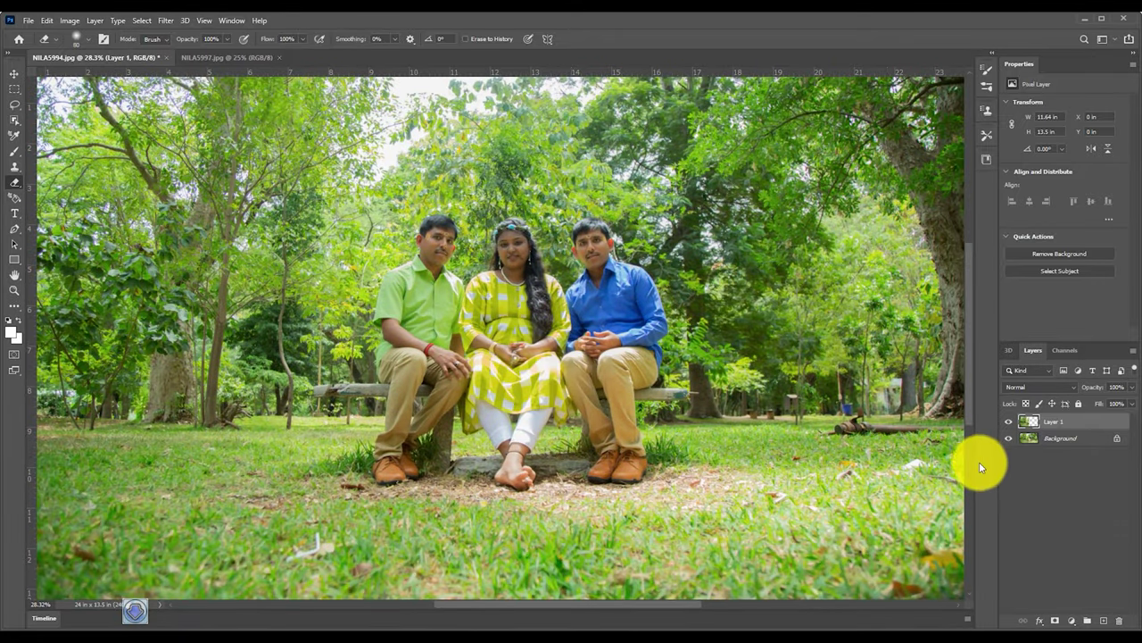
- Cut NILA5997's grass photo, close it unsaved, and paste it into NILA5994 as Layer 2
click(239, 61)
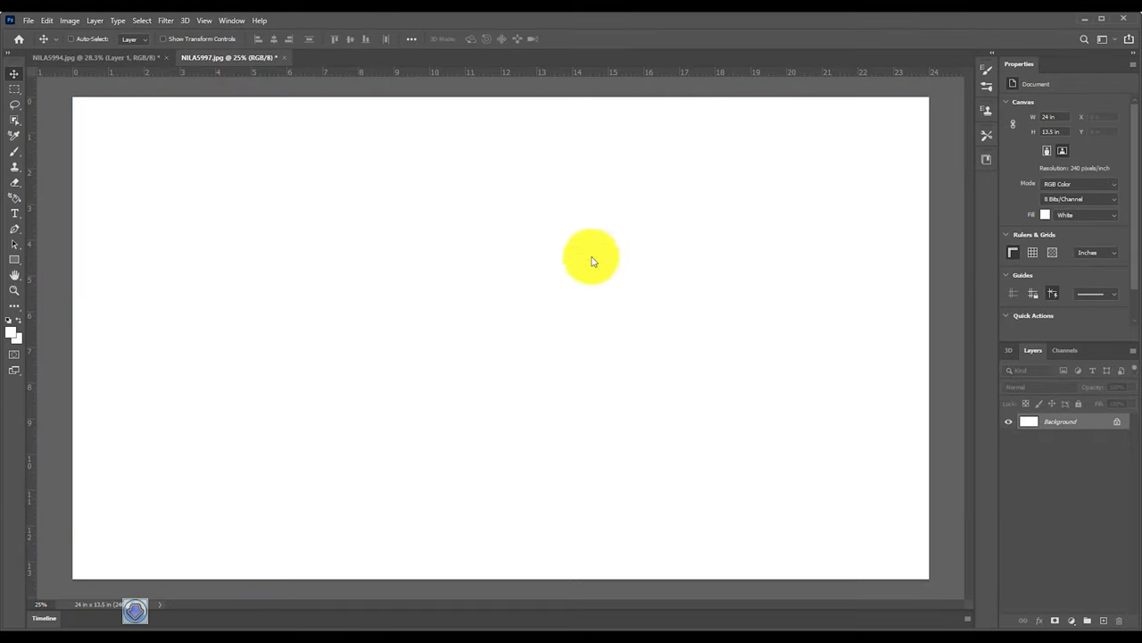
key(ctrl+w)
click(574, 255)
key(ctrl+v)
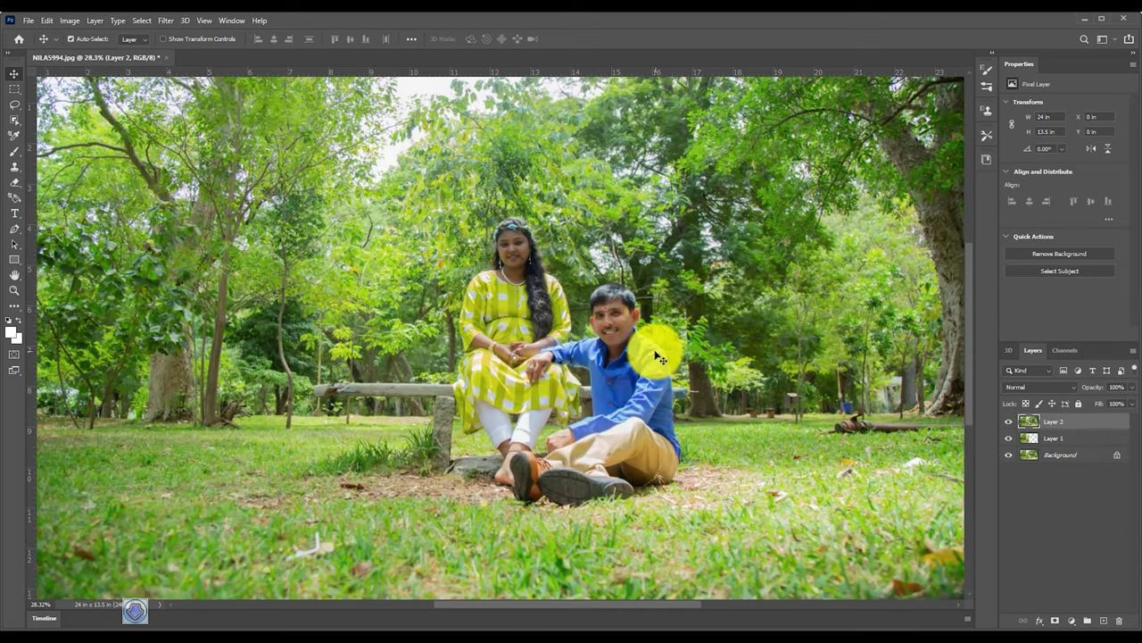
drag(626, 375, 626, 406)
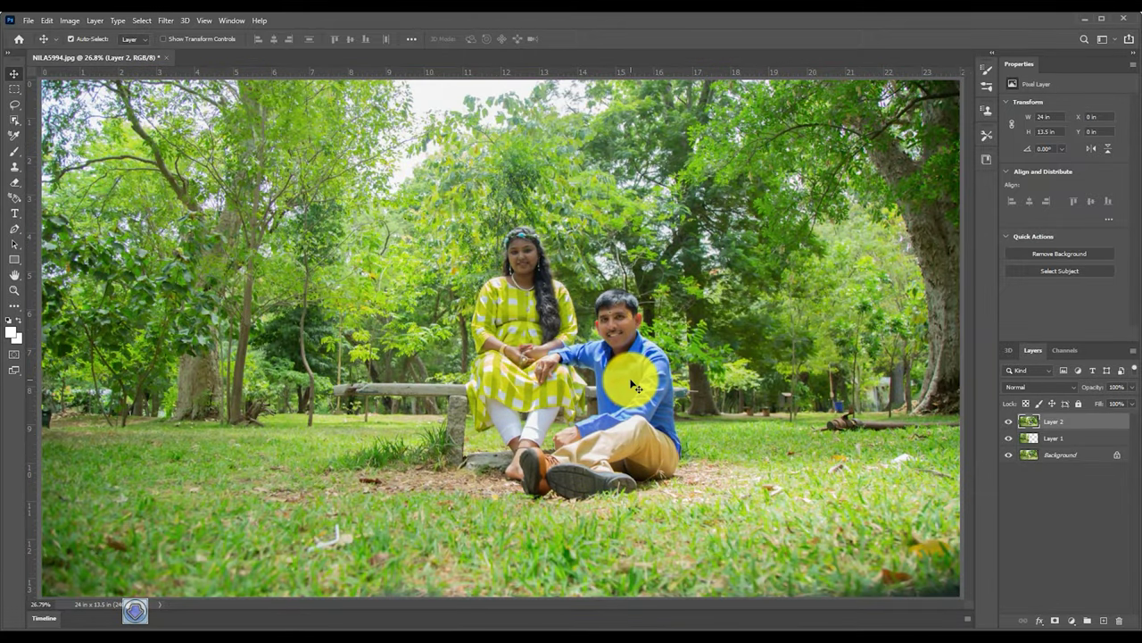
click(14, 119)
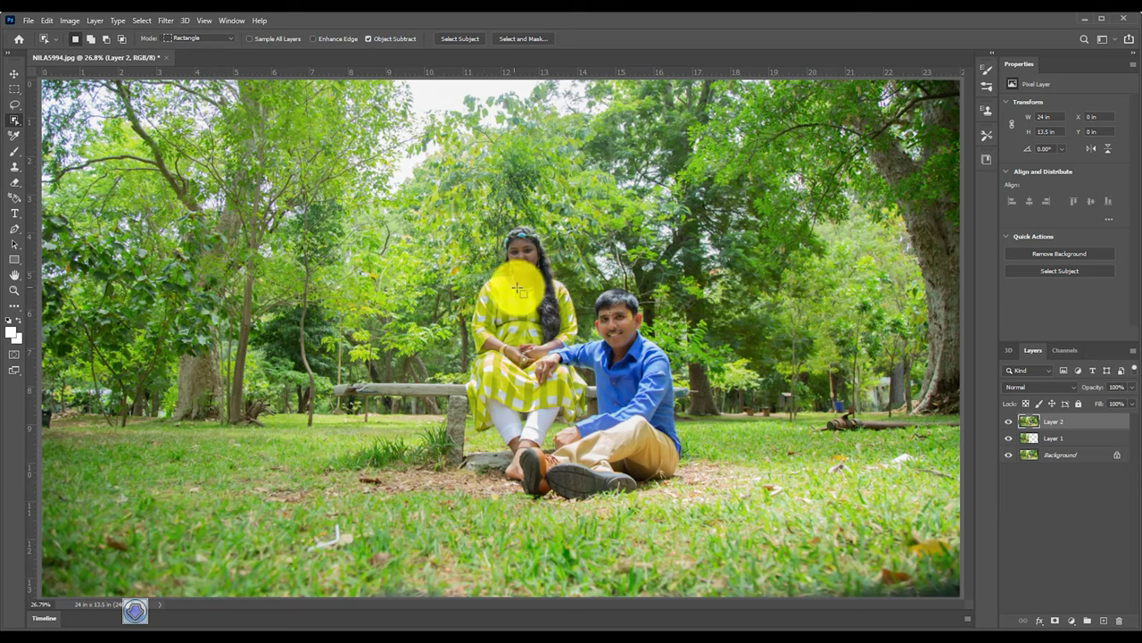
- Select the man sitting on the grass with the Object Selection tool
mouse_move(533, 289)
mouse_down()
mouse_move(686, 506)
mouse_move(673, 494)
mouse_up()
scroll(604, 499, up, 5)
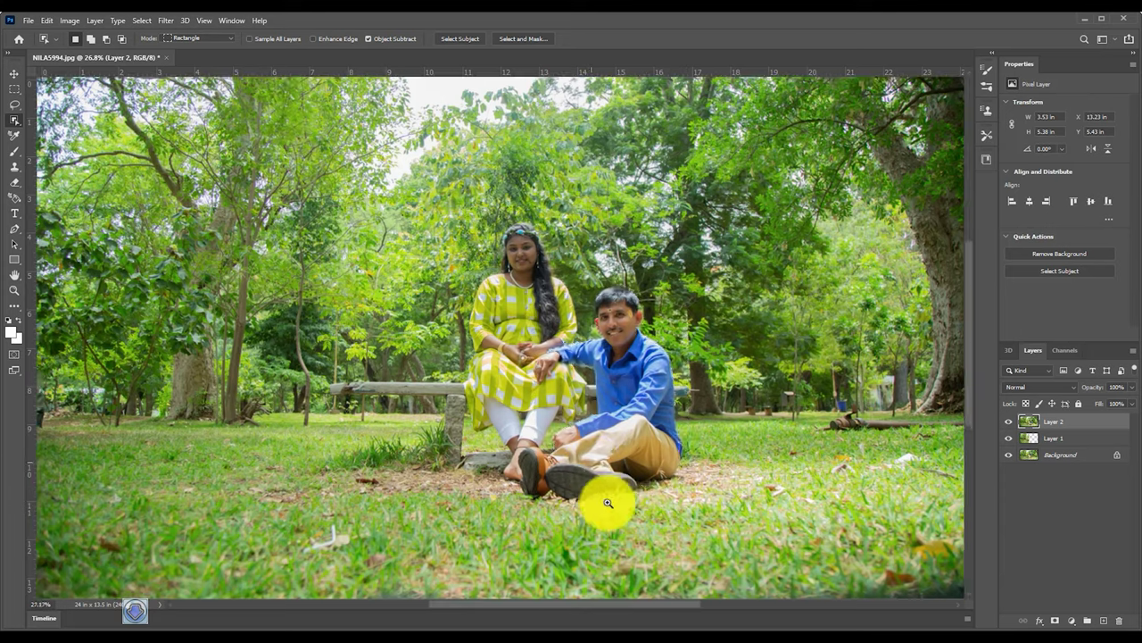
drag(411, 425, 723, 561)
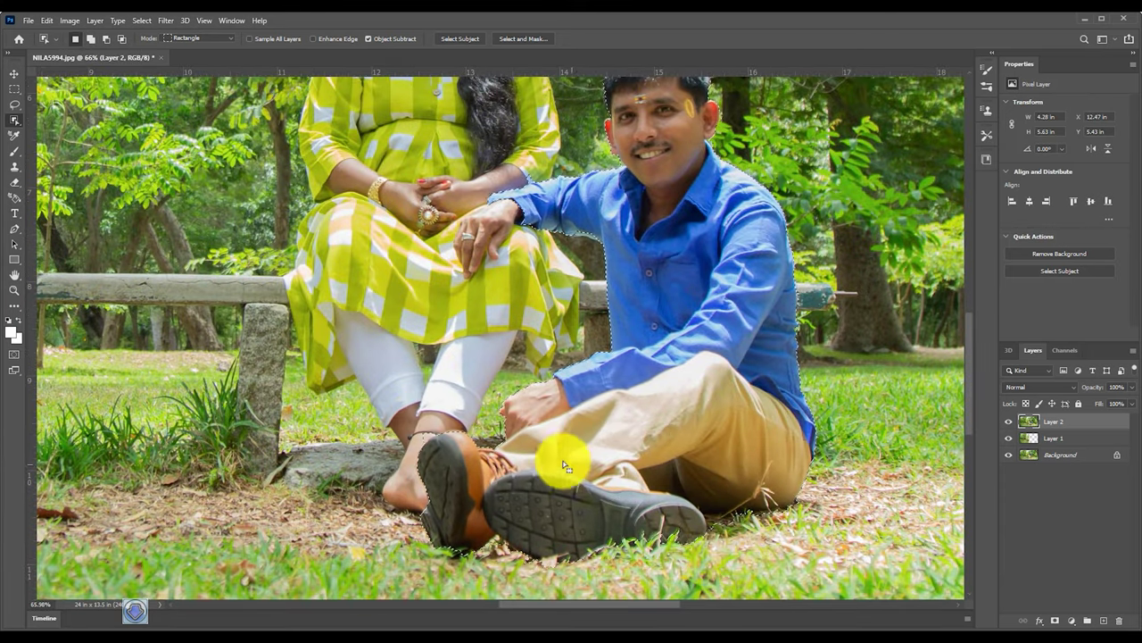
scroll(509, 293, down, 3)
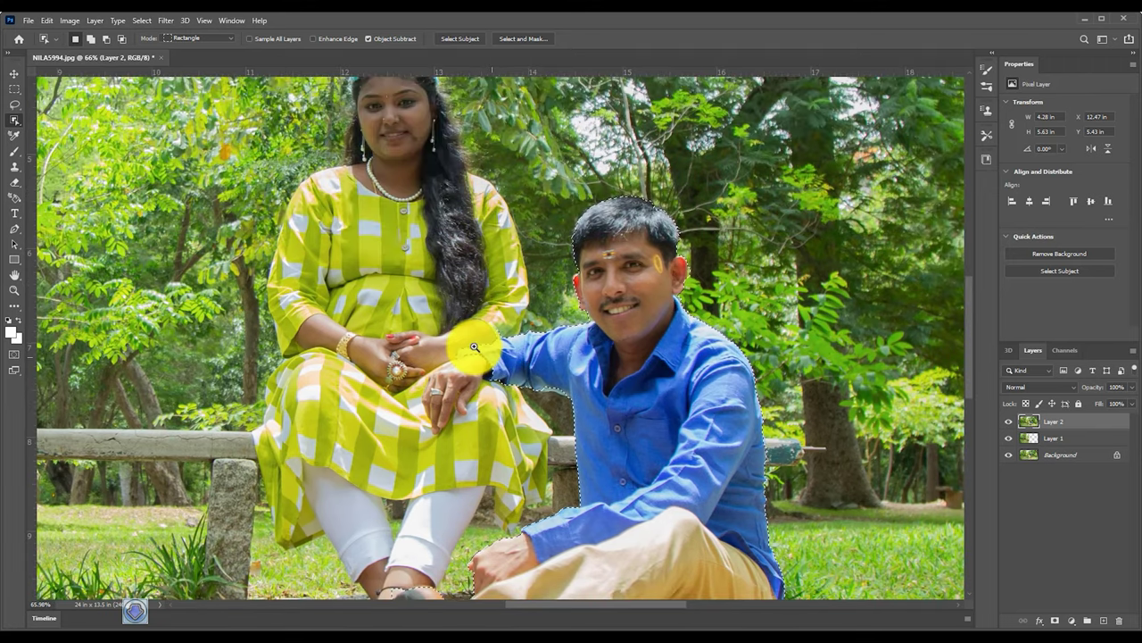
scroll(525, 428, up, 6)
scroll(513, 406, up, 2)
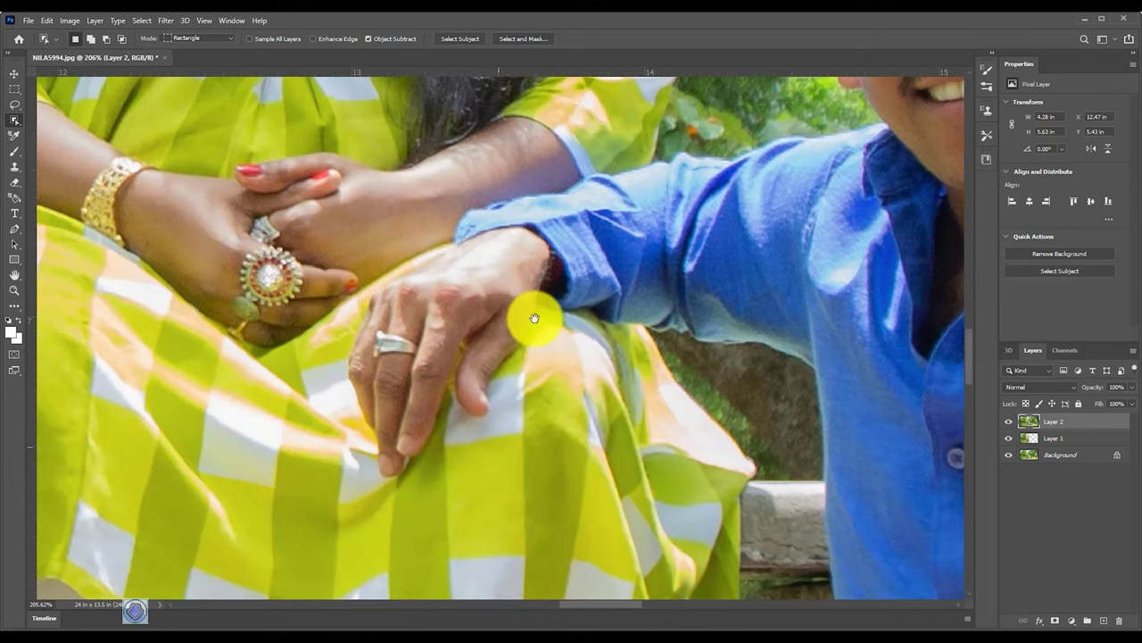
scroll(560, 389, up, 2)
- Add his wrist, cuff and hand on the woman's knee to the selection with the Lasso
key(l)
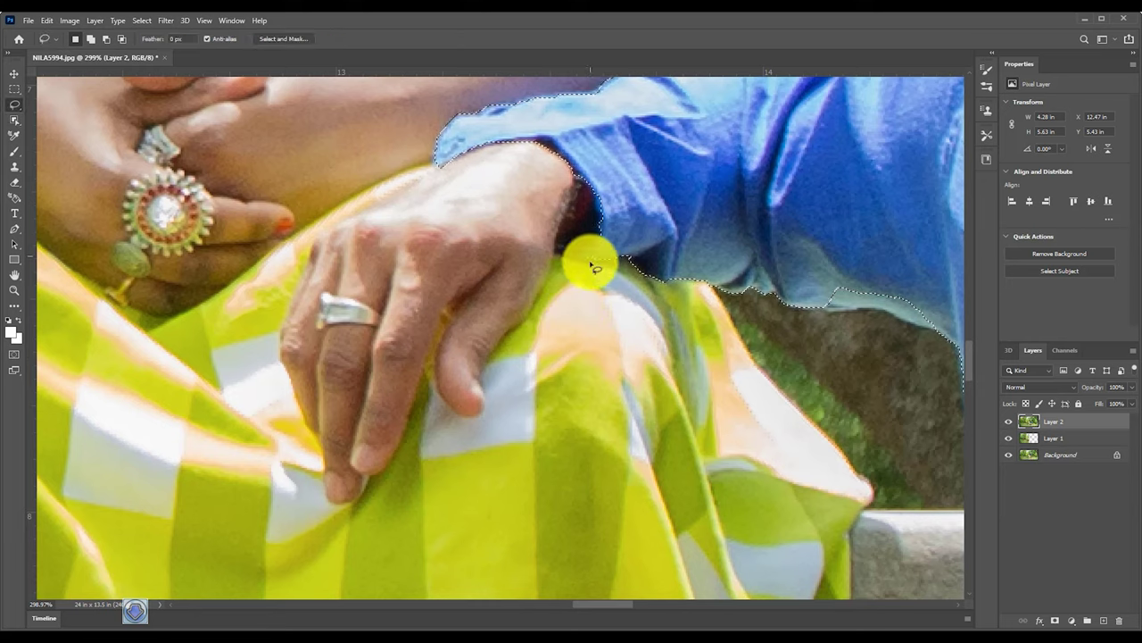
mouse_move(585, 264)
mouse_down()
mouse_move(562, 257)
mouse_move(497, 344)
mouse_move(479, 382)
mouse_move(487, 405)
mouse_move(458, 413)
mouse_move(434, 378)
mouse_move(527, 190)
mouse_move(599, 247)
mouse_move(530, 145)
mouse_up()
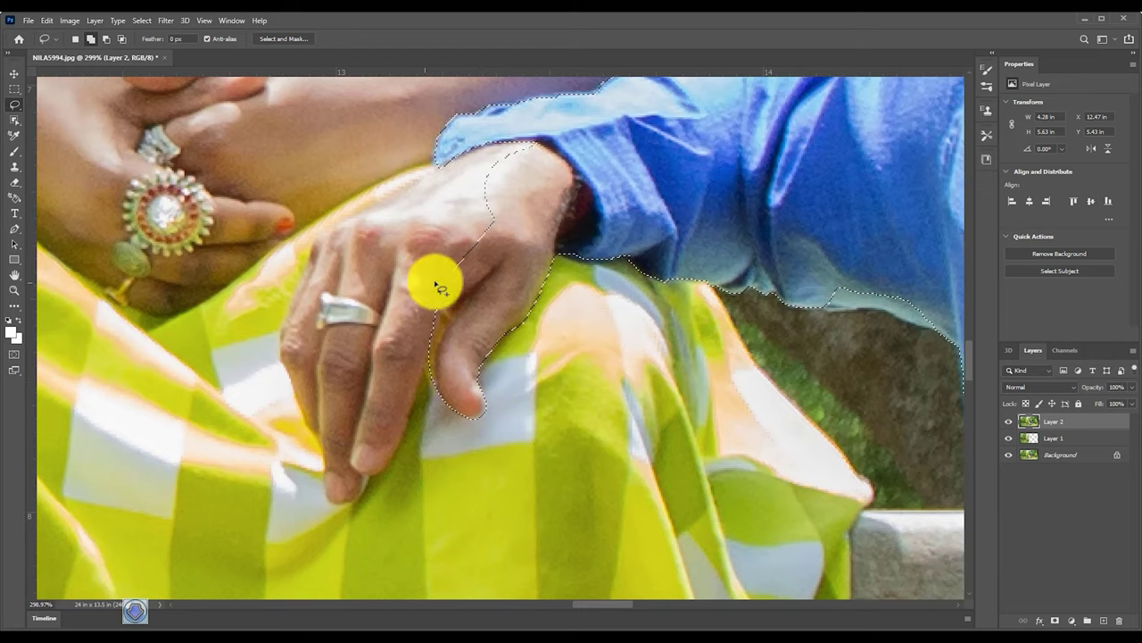
mouse_move(431, 357)
mouse_down()
mouse_move(388, 467)
mouse_move(334, 500)
mouse_move(282, 354)
mouse_move(322, 234)
mouse_move(385, 188)
mouse_move(536, 120)
mouse_move(556, 204)
mouse_up()
scroll(517, 210, down, 3)
- Invert the selection and delete everything on Layer 2 except the seated man
scroll(509, 201, down, 5)
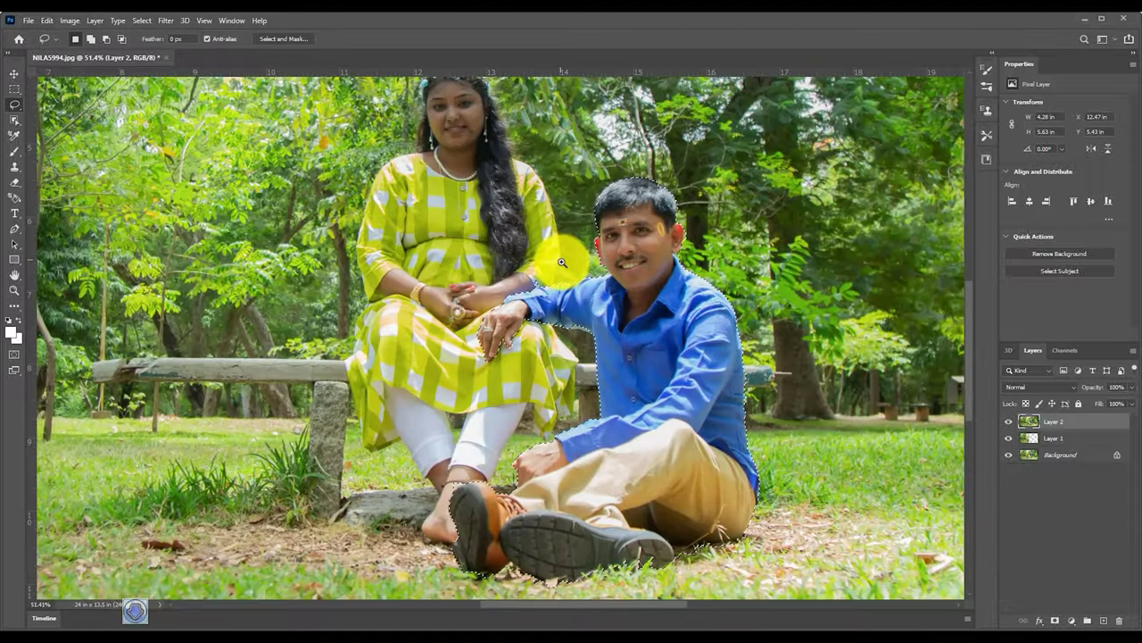
scroll(541, 244, down, 2)
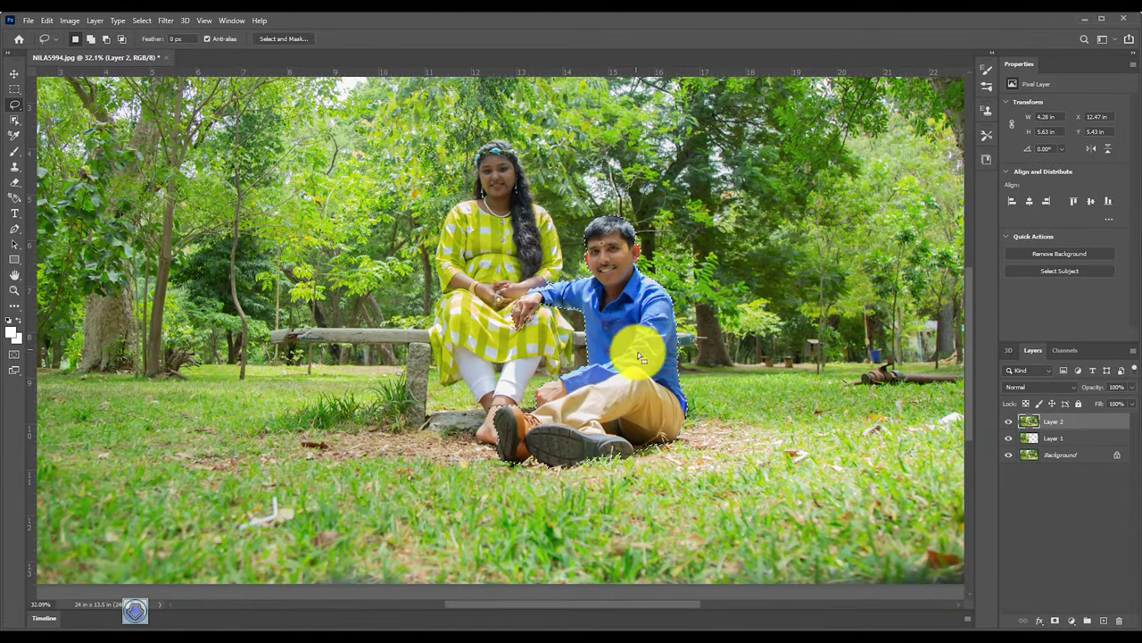
scroll(626, 341, down, 1)
scroll(625, 341, down, 1)
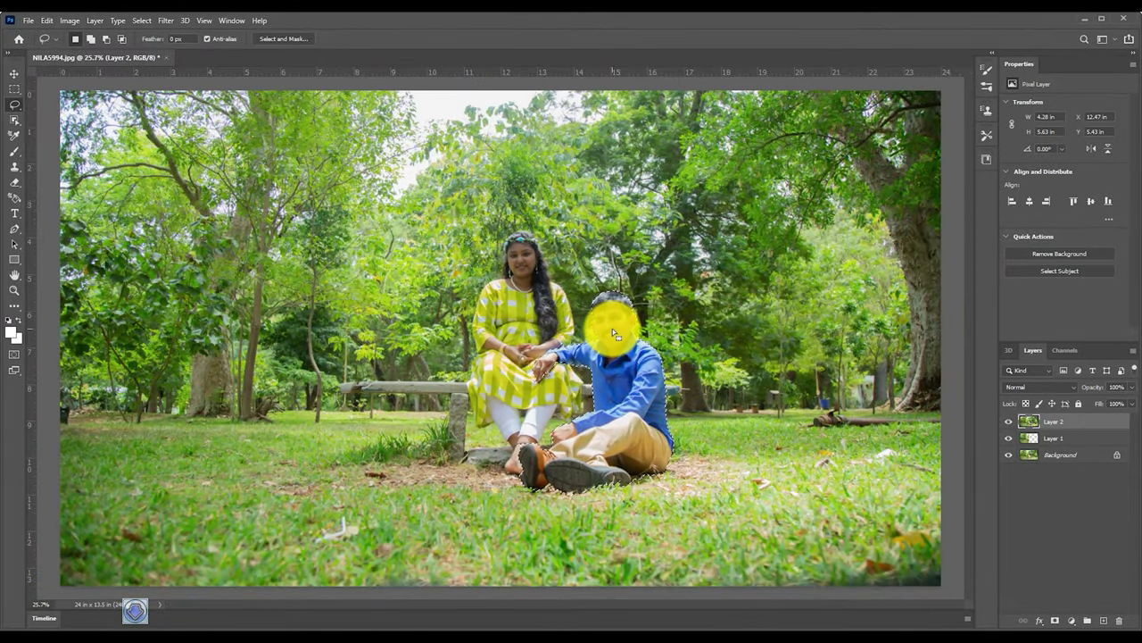
key(ctrl+a)
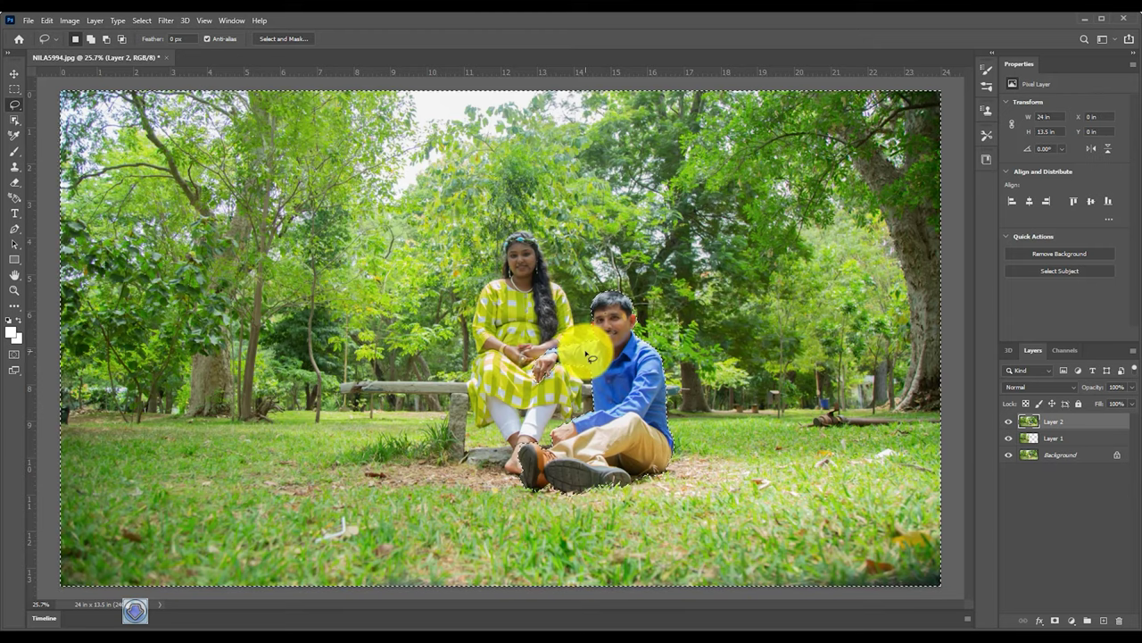
key(Delete)
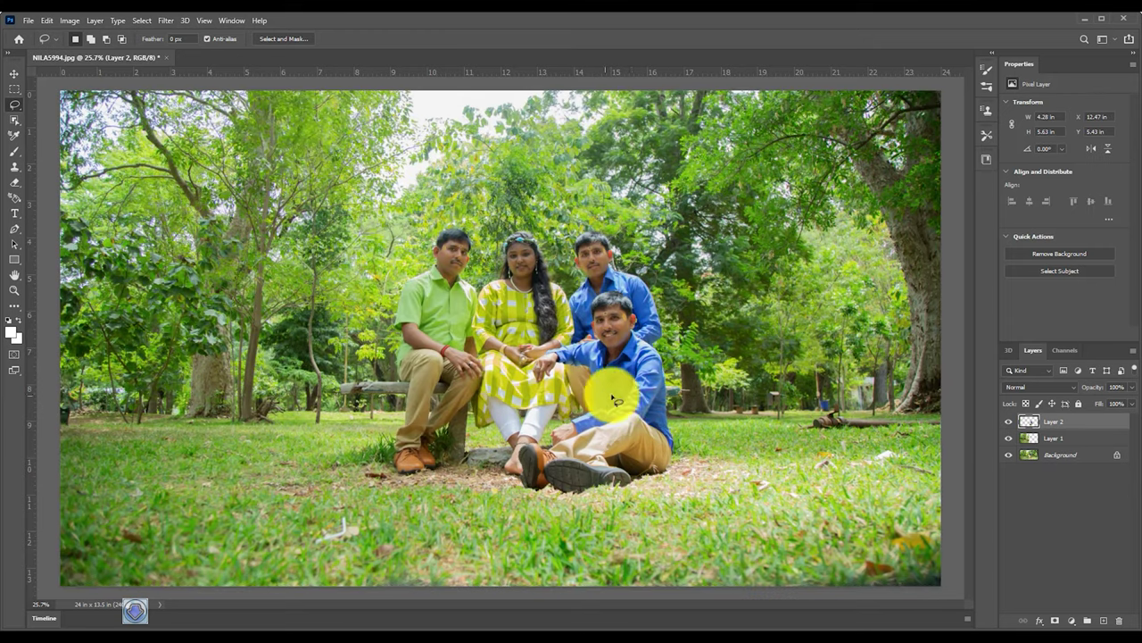
- Nudge the seated man into place in front of the bench trio, checking by toggling his layer
key(v)
scroll(625, 419, up, 3)
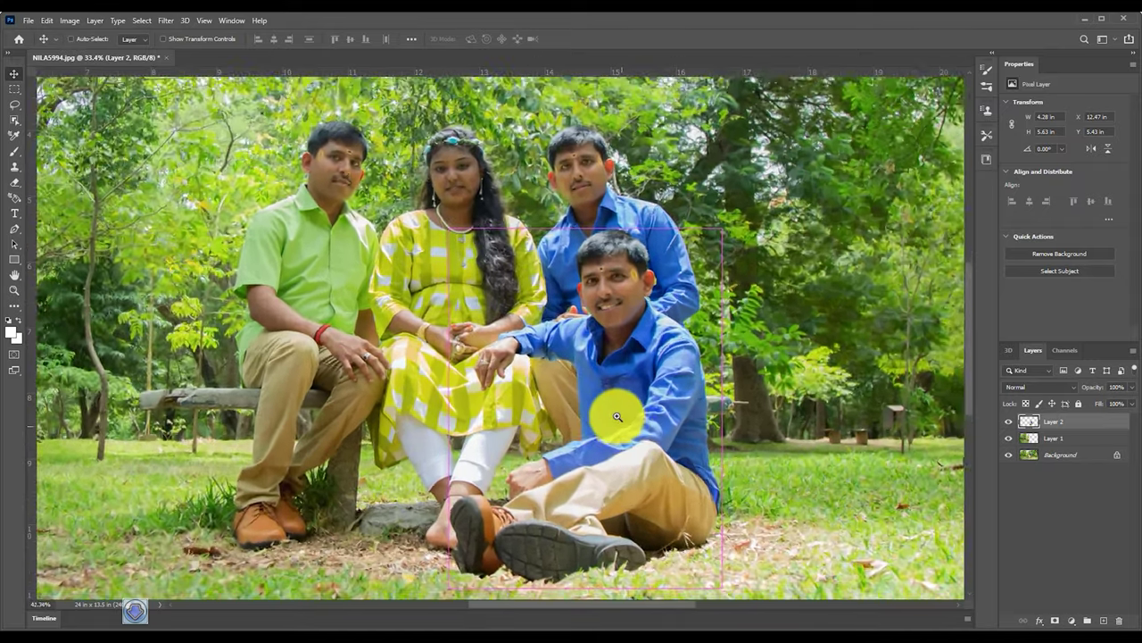
drag(631, 427, 598, 384)
scroll(598, 384, down, 2)
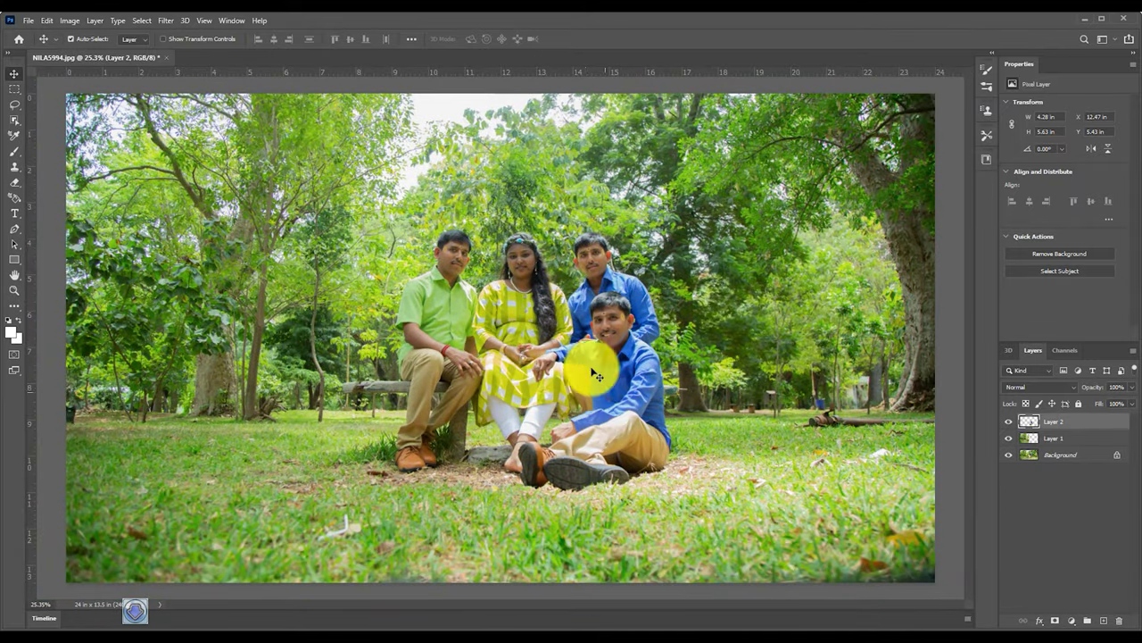
scroll(593, 375, up, 2)
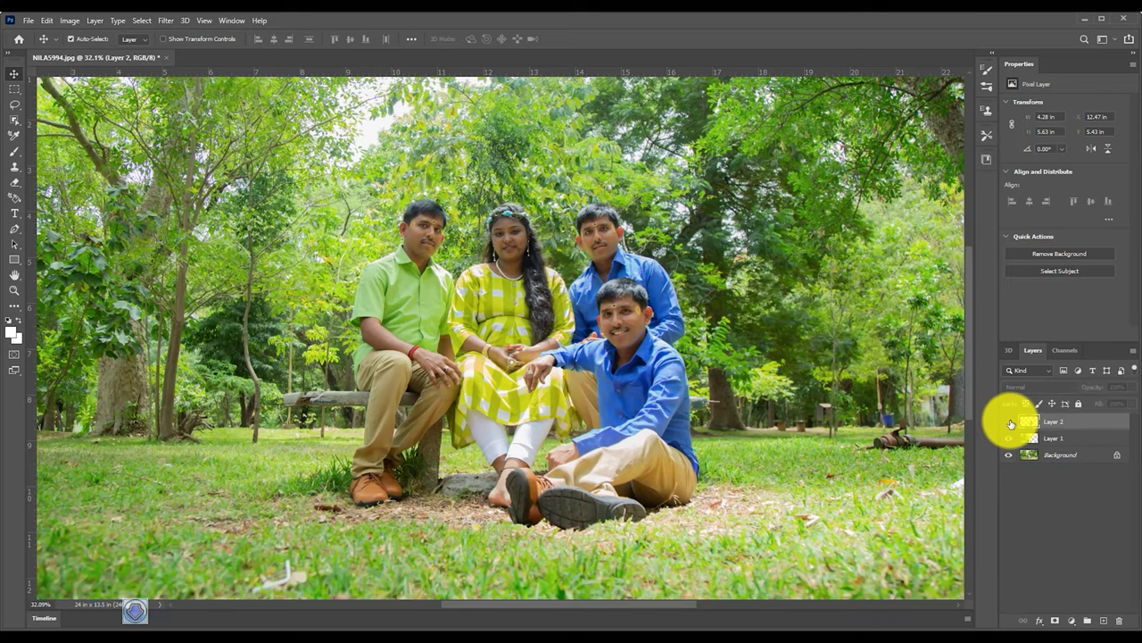
click(1009, 421)
click(1009, 421)
click(1009, 421)
scroll(739, 438, up, 1)
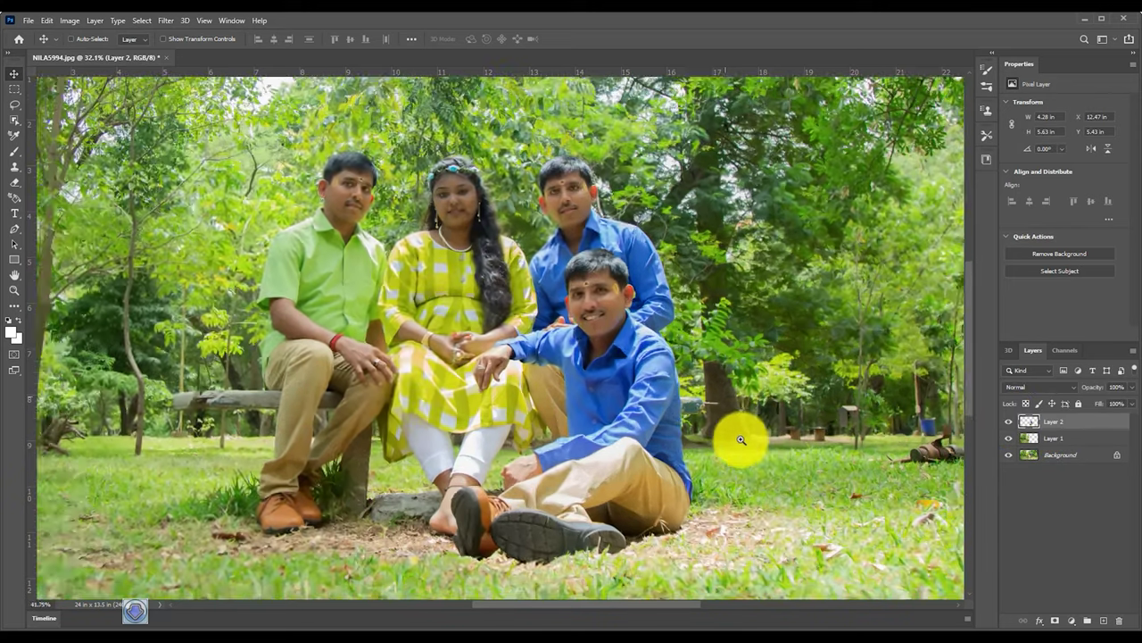
scroll(727, 440, up, 1)
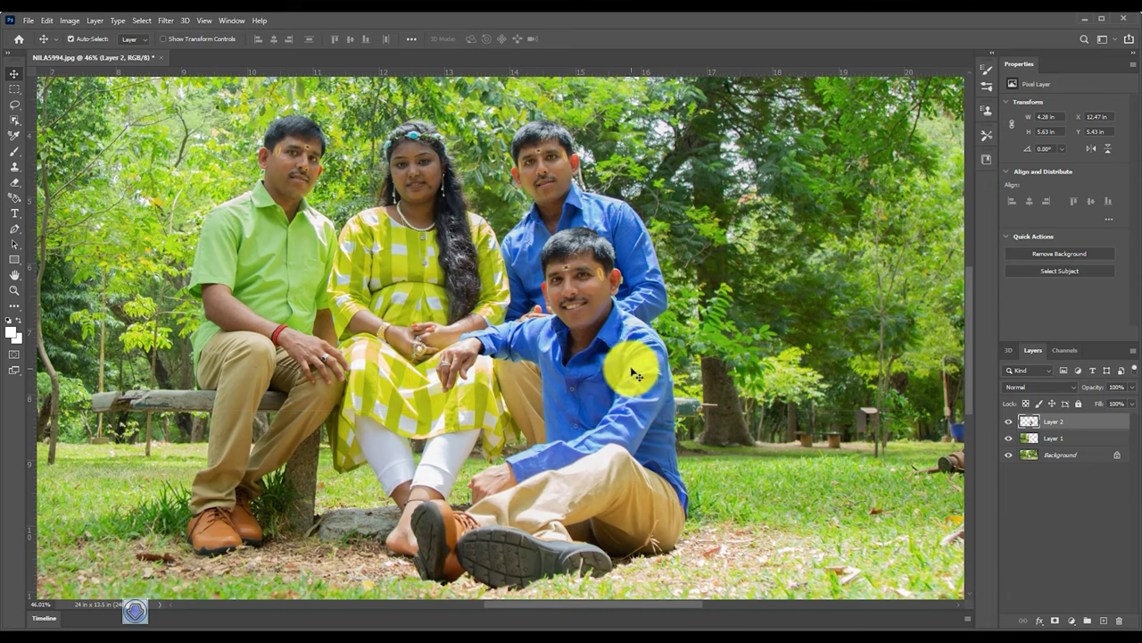
mouse_move(631, 372)
mouse_down()
mouse_move(639, 375)
mouse_move(631, 369)
mouse_up()
- In Camera Raw Filter, shift the shirt's Blues hue toward teal
key(ctrl+shift+a)
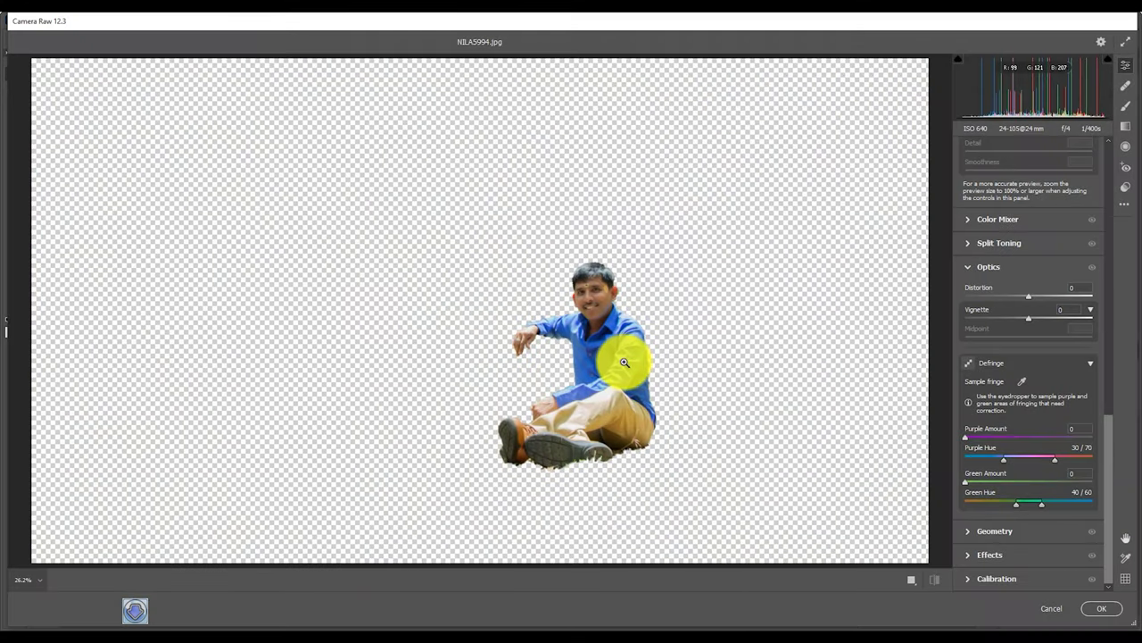
right_click(626, 364)
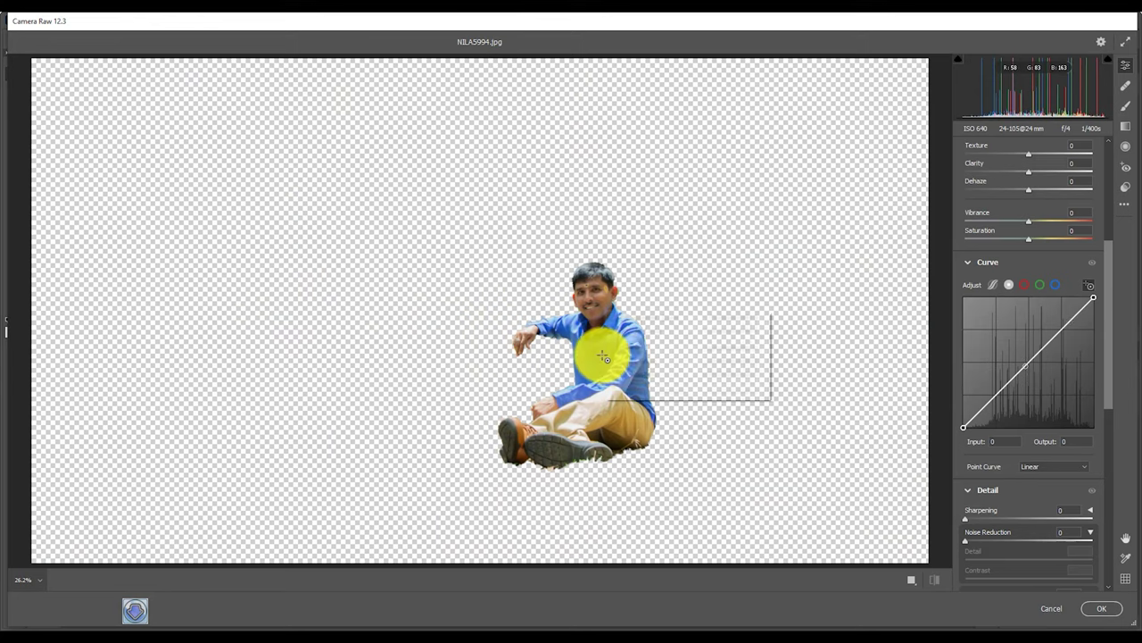
click(625, 347)
mouse_move(625, 357)
mouse_down()
mouse_move(579, 376)
mouse_move(632, 366)
mouse_move(617, 383)
mouse_up()
- Tune the shirt's Blues saturation and darken its luminance, then apply the filter
right_click(591, 368)
click(633, 372)
right_click(598, 368)
click(615, 371)
right_click(628, 372)
click(633, 384)
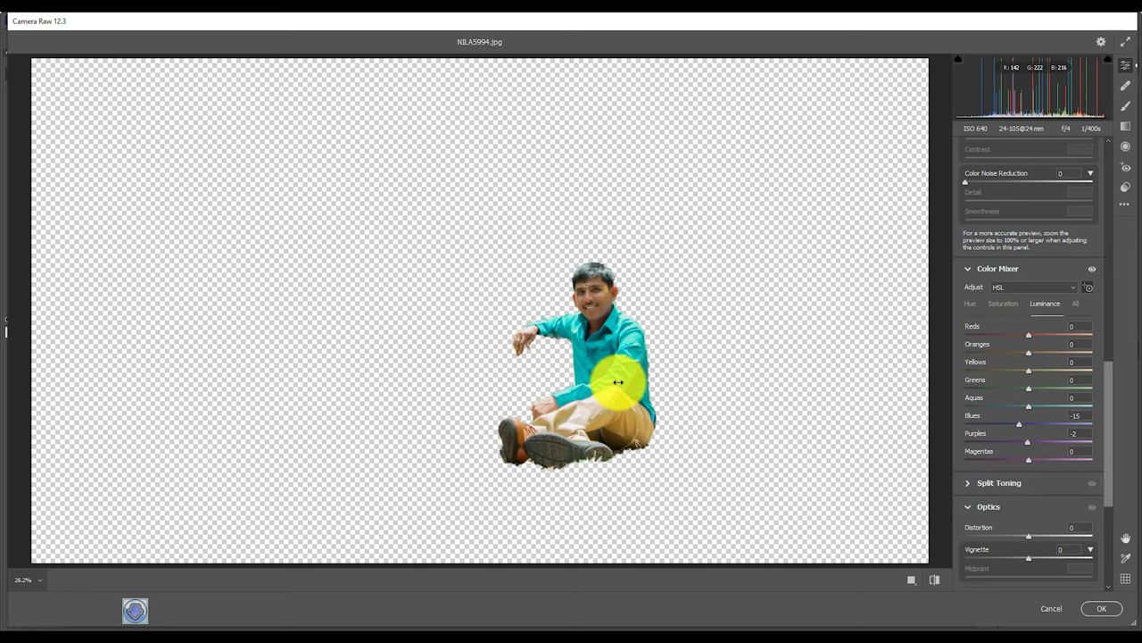
click(1109, 610)
key(ctrl+0)
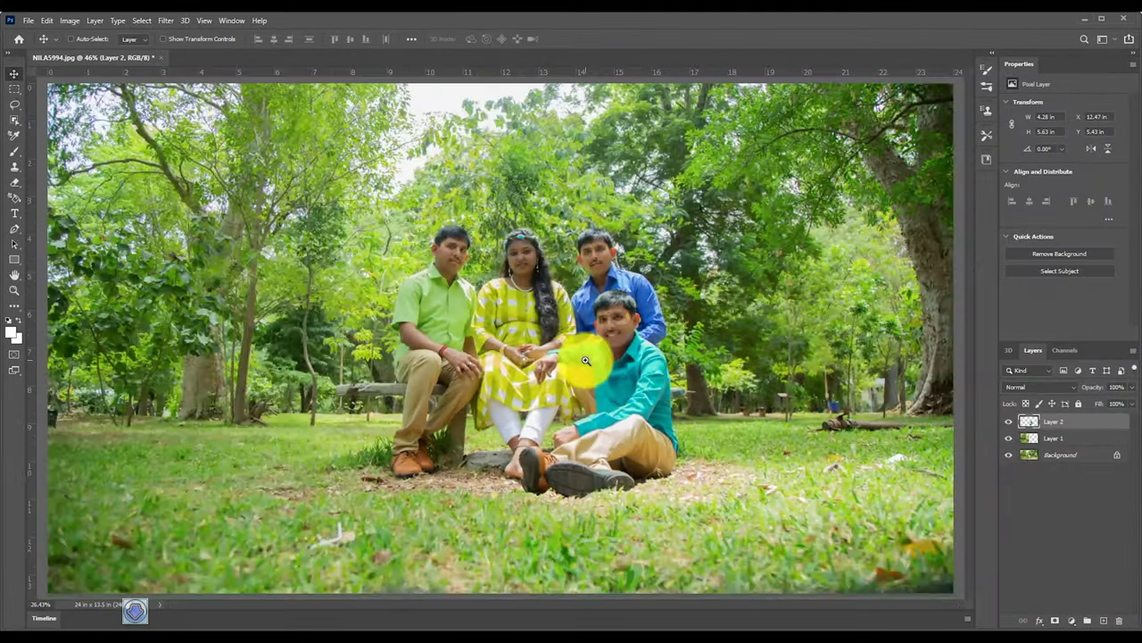
drag(597, 385, 615, 396)
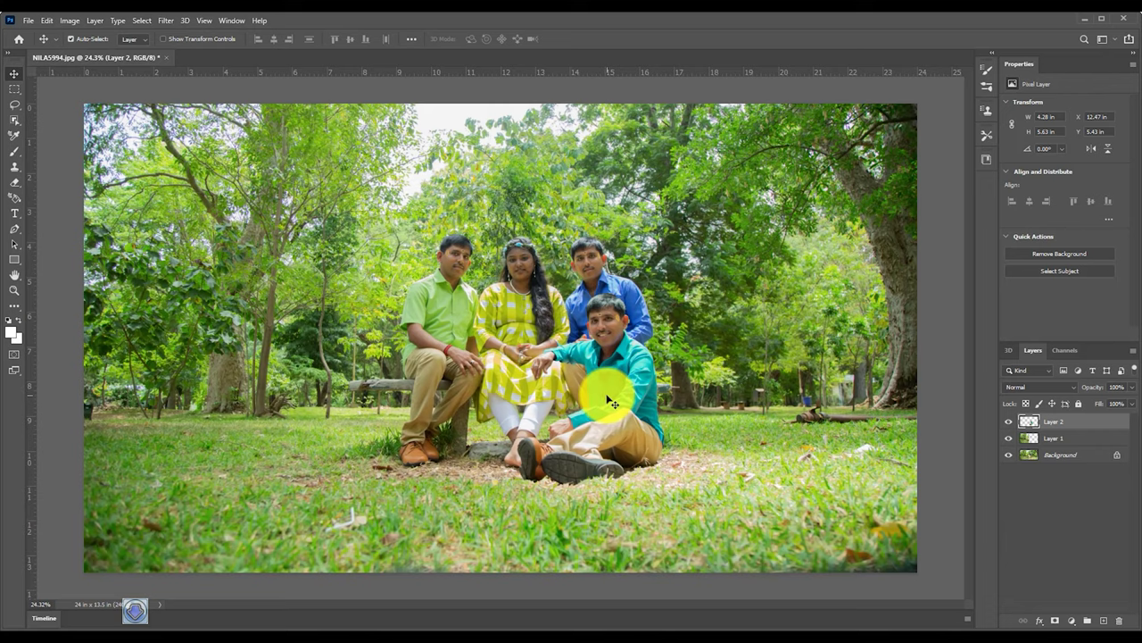
scroll(604, 408, up, 1)
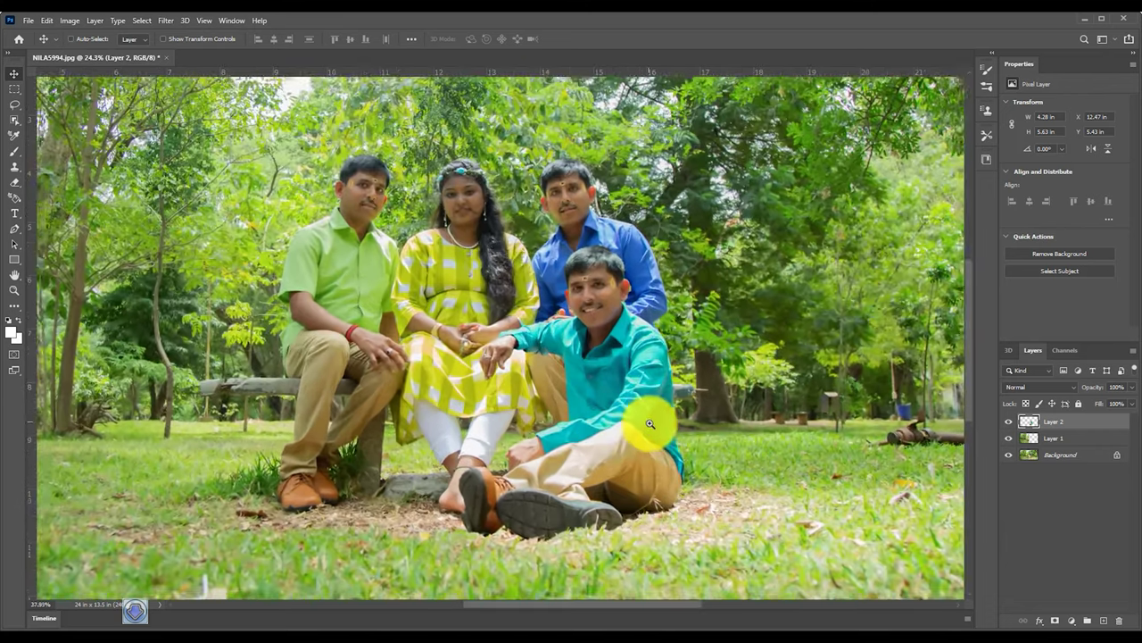
scroll(604, 404, up, 1)
scroll(604, 399, up, 1)
scroll(604, 399, down, 1)
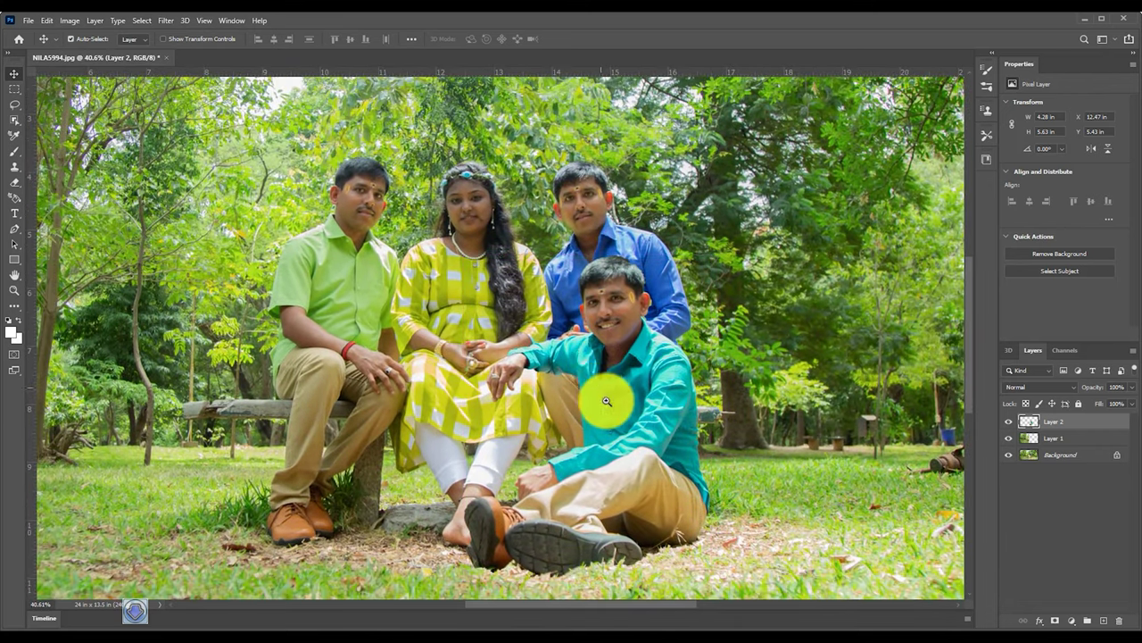
scroll(600, 384, down, 1)
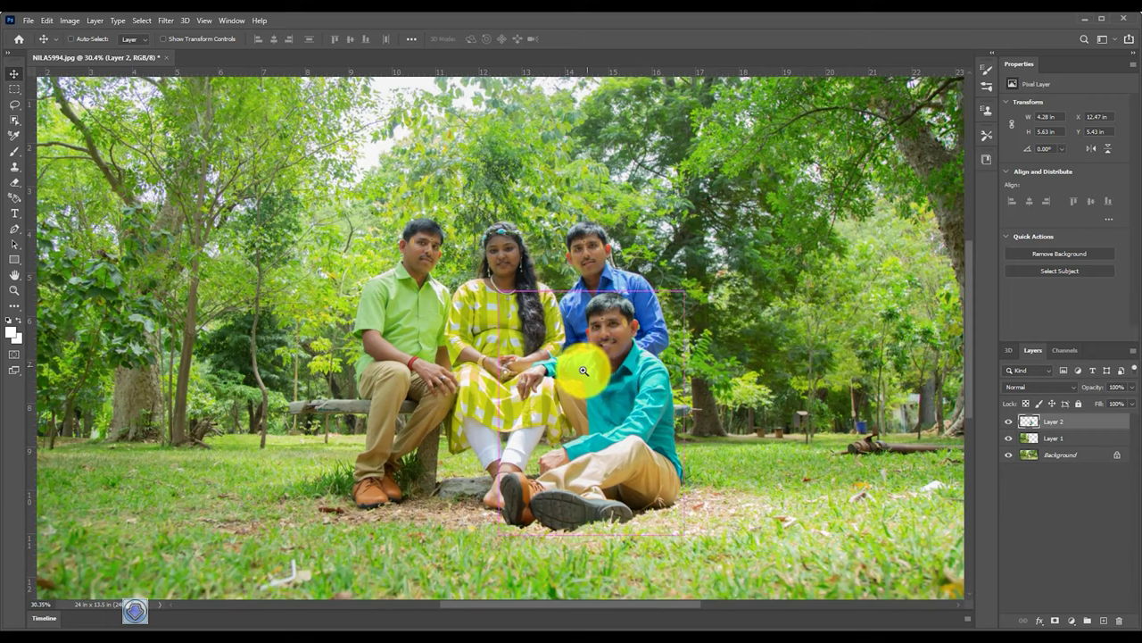
key(ctrl)
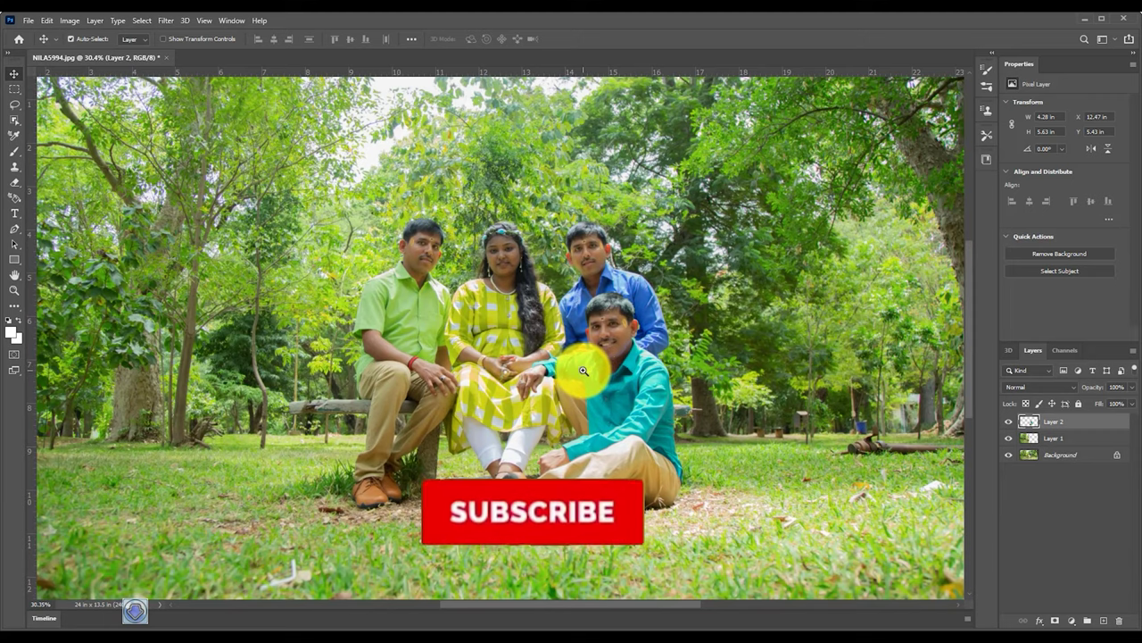